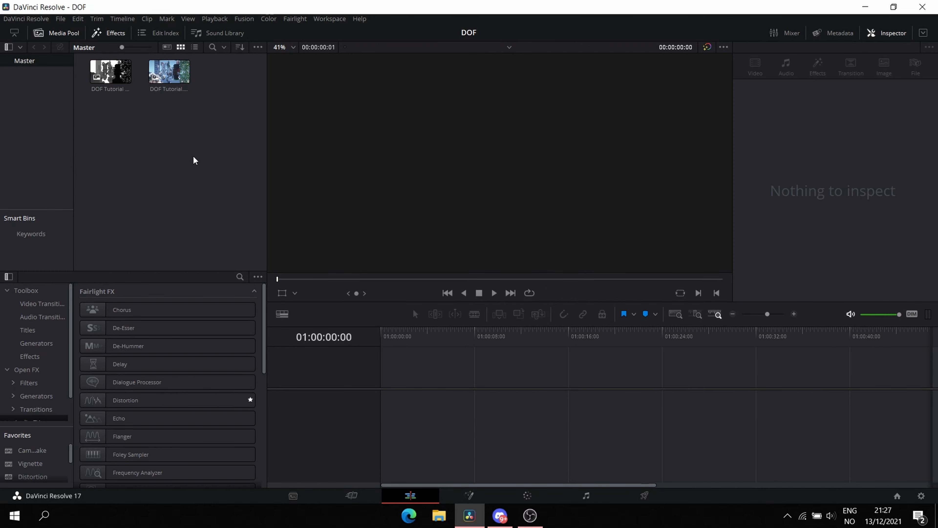
- Create an empty timeline named Timeline 1 using the project settings
right_click(193, 154)
click(393, 156)
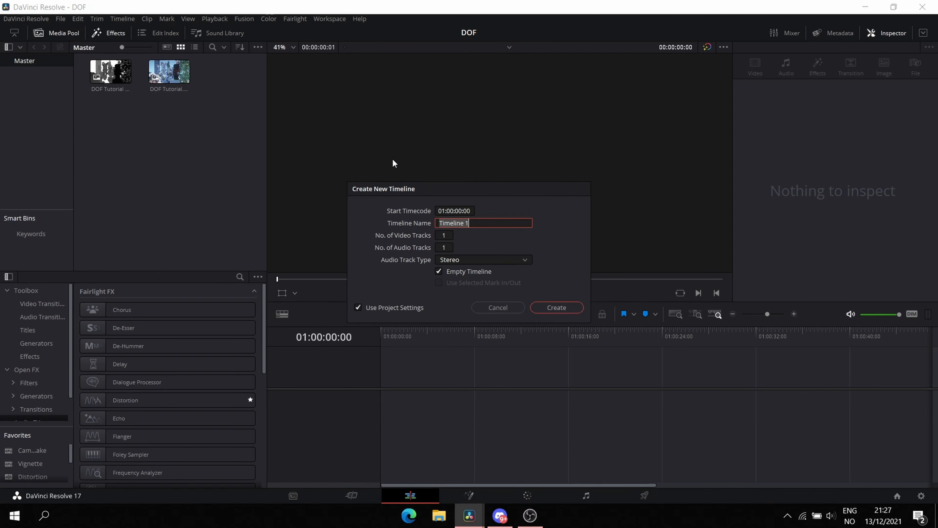
click(556, 308)
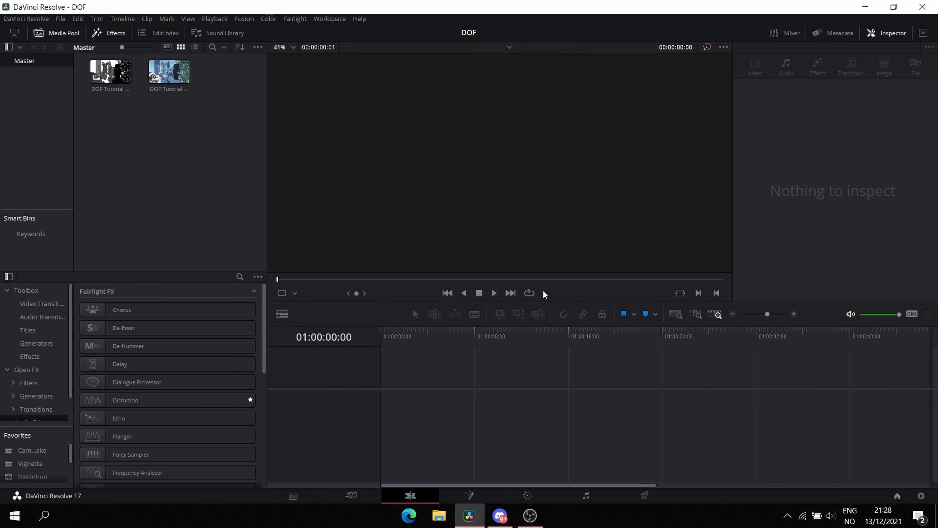
- Place a Fusion Composition at the start of the Video 1 track and open it on the Fusion page
drag(31, 471, 385, 395)
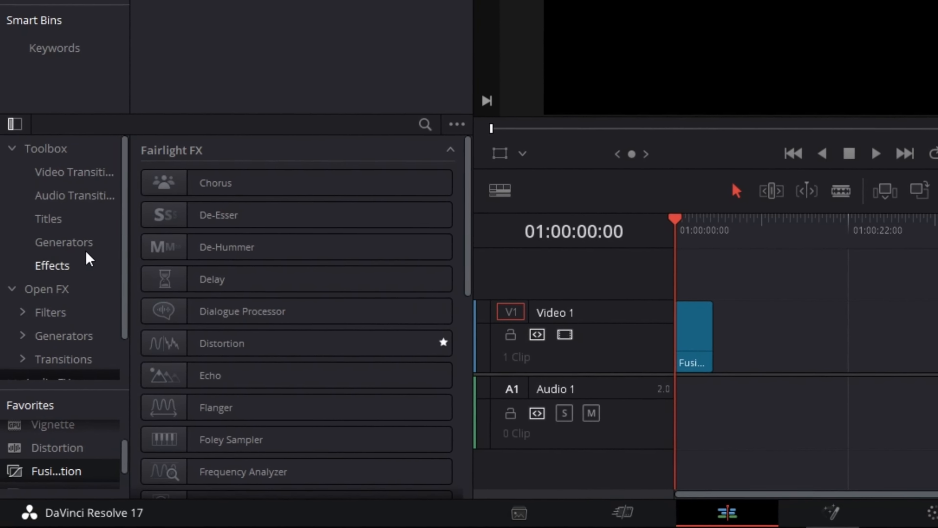
click(62, 267)
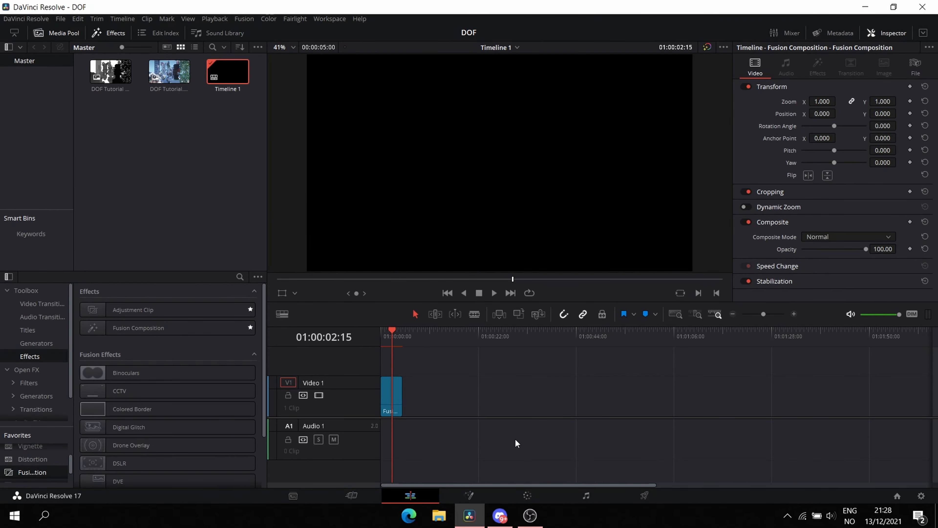
key(shift+5)
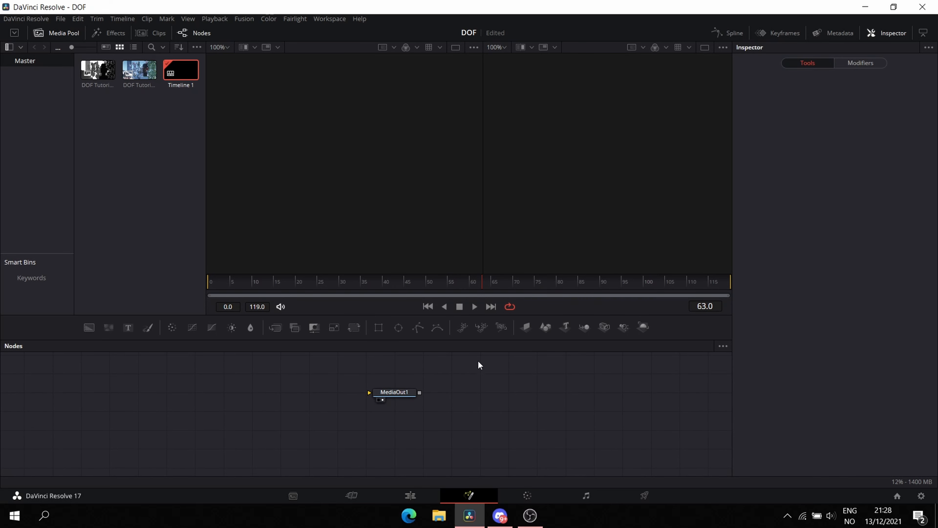
- Add DOF Tutorial.png to the node graph as a media input and connect it to MediaOut1
drag(475, 377, 433, 377)
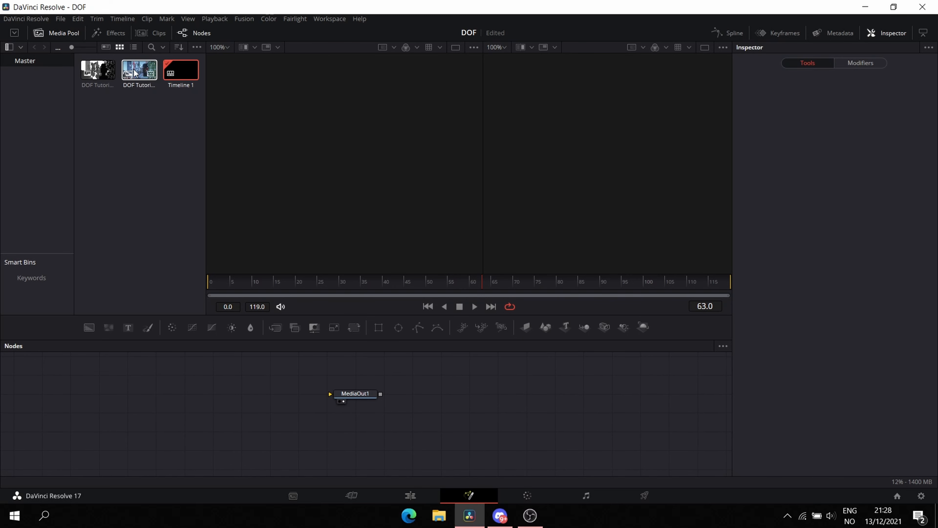
drag(108, 399, 108, 398)
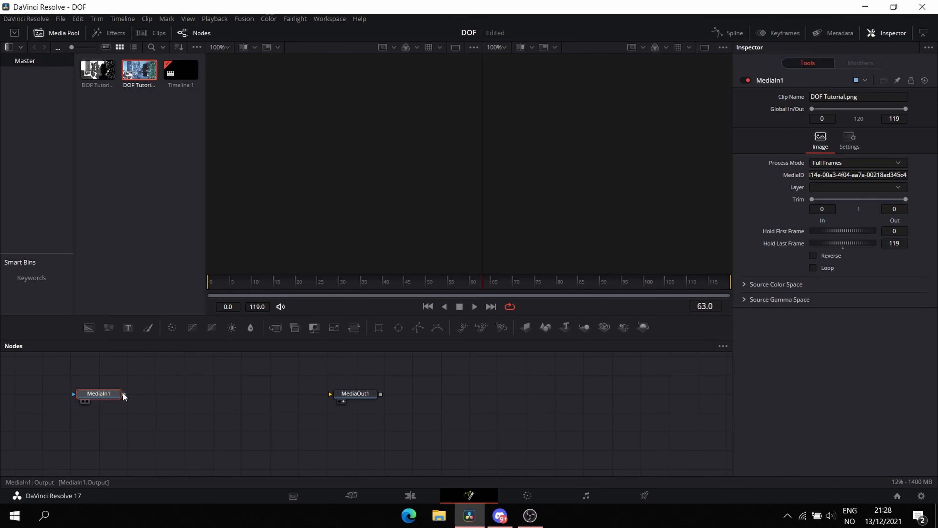
click(67, 38)
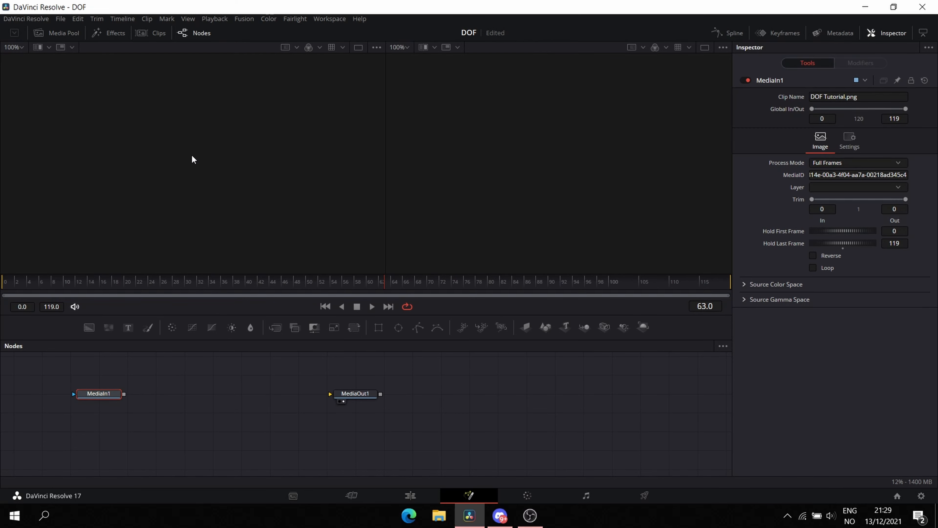
click(62, 35)
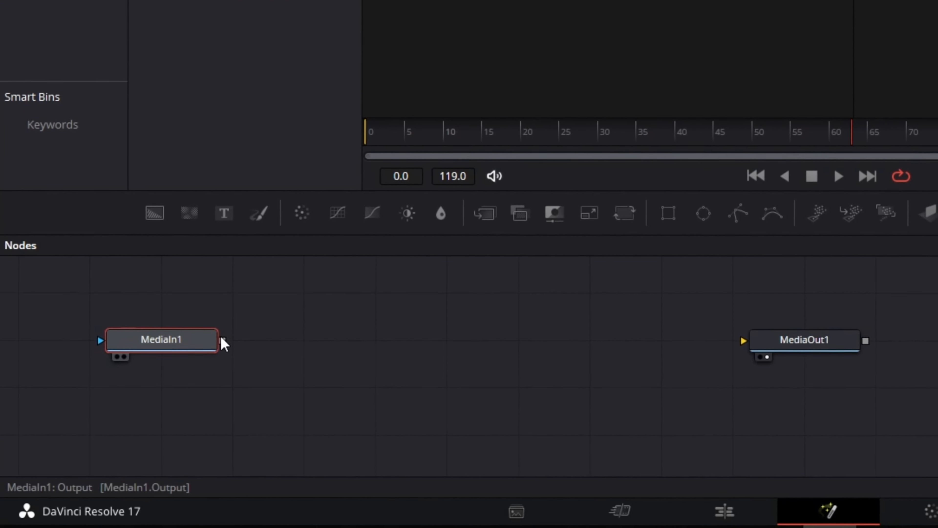
drag(220, 342, 804, 341)
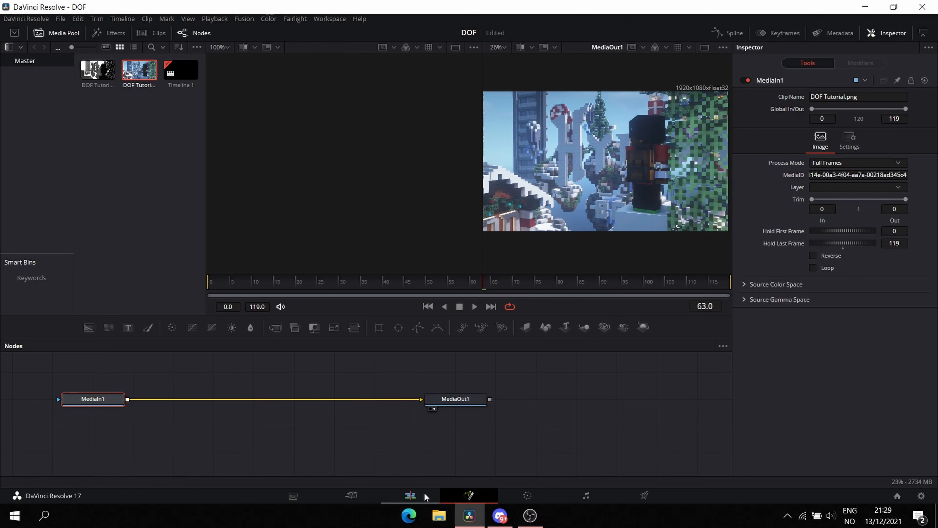
- Check the composition's image at the start of the timeline on the Edit page, and return to the Fusion page
click(425, 496)
key(Home)
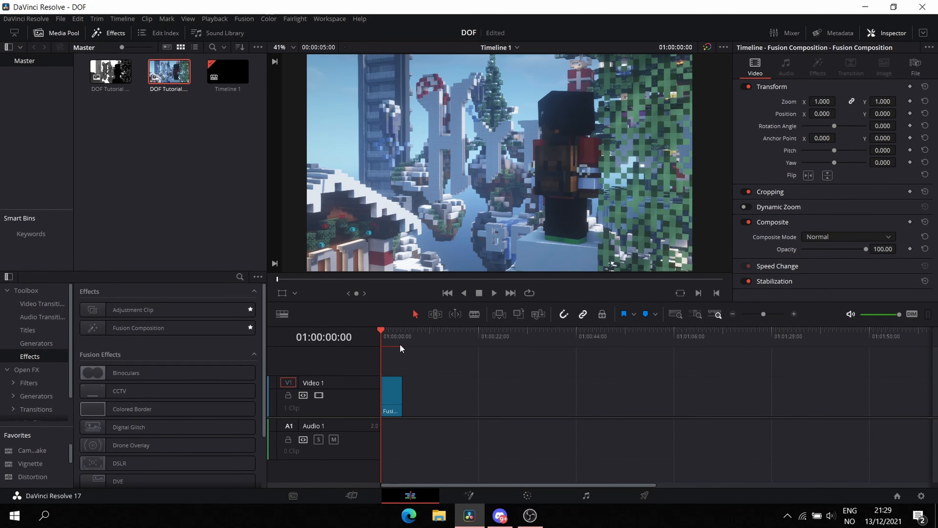
key(shift+5)
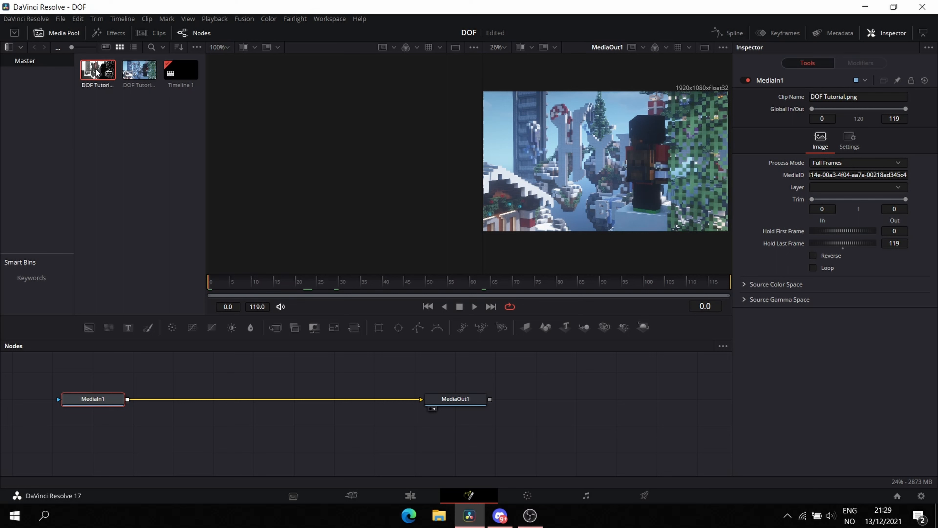
- Add DOF Tutorial DOF.png as a node below the main chain and show it in the first viewer
drag(285, 449, 286, 449)
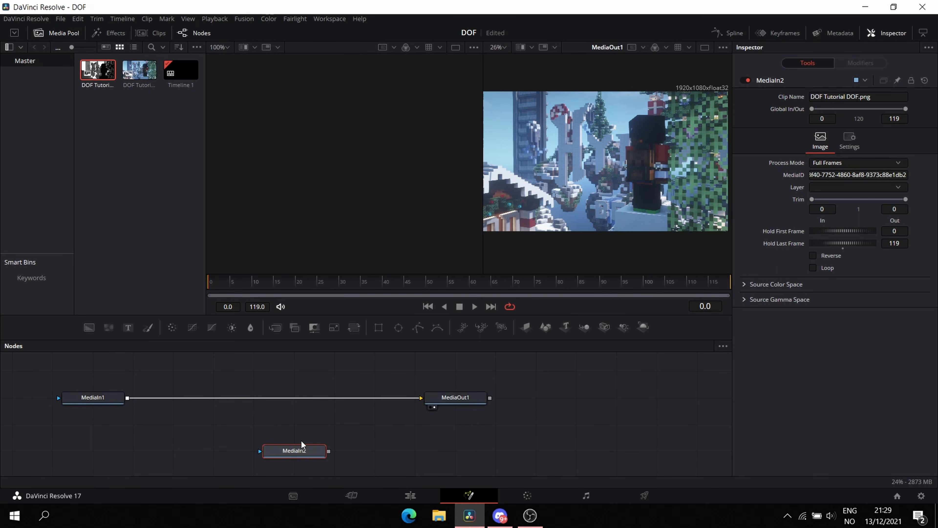
key(1)
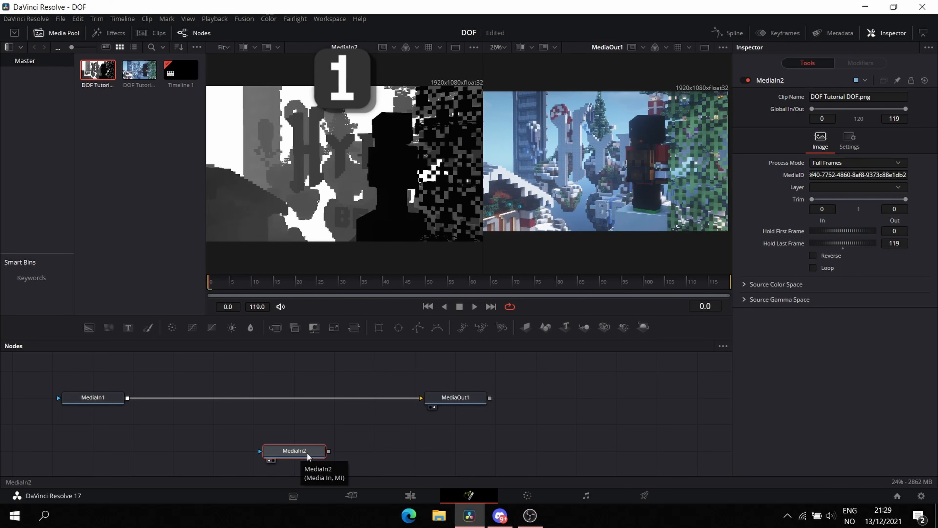
key(2)
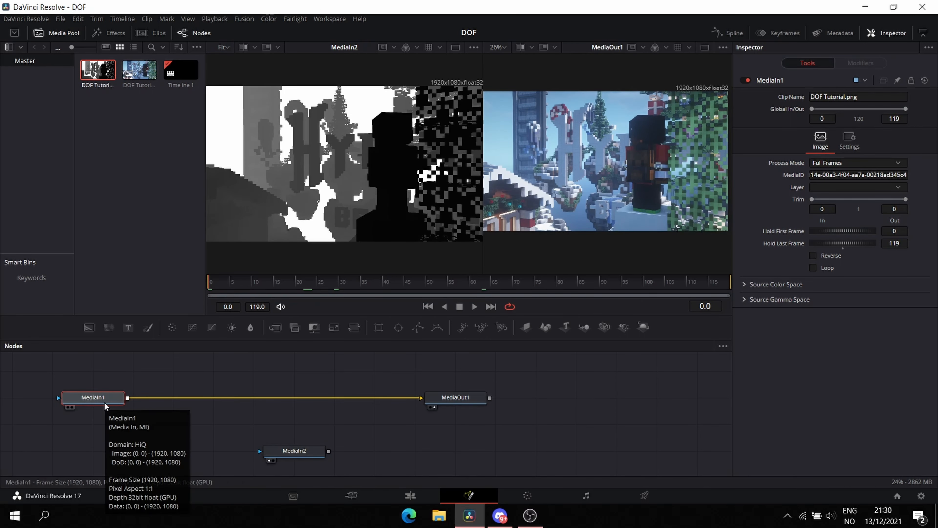
- Insert a Blur node between MediaIn1 and MediaOut1
key(shift+space)
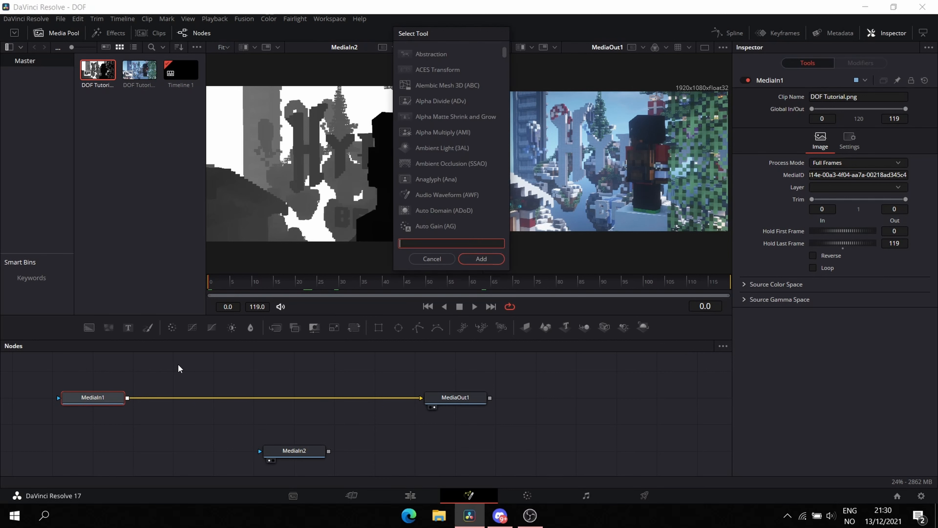
text(blur)
key(Return)
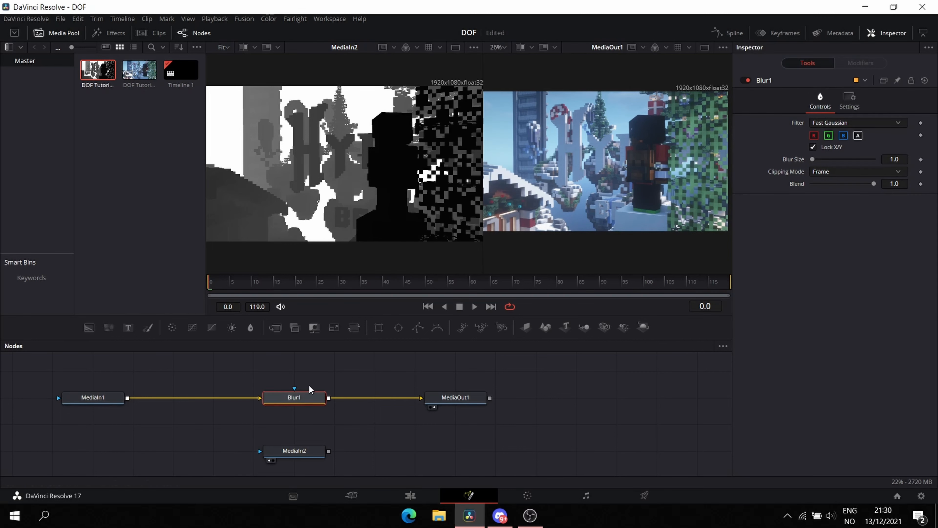
- Show the Blur node in the first viewer and set its blur size to 6.7
key(1)
scroll(386, 157, up, 4)
drag(813, 160, 819, 85)
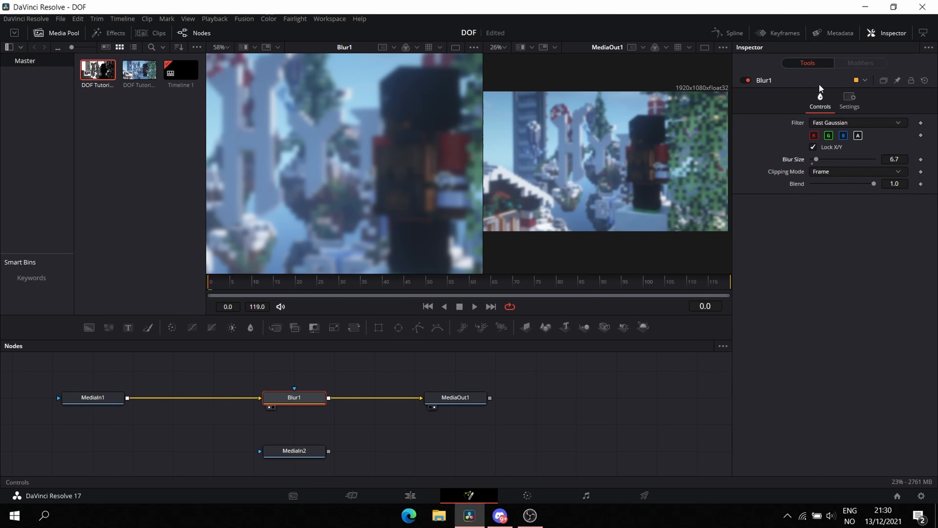
scroll(381, 199, down, 5)
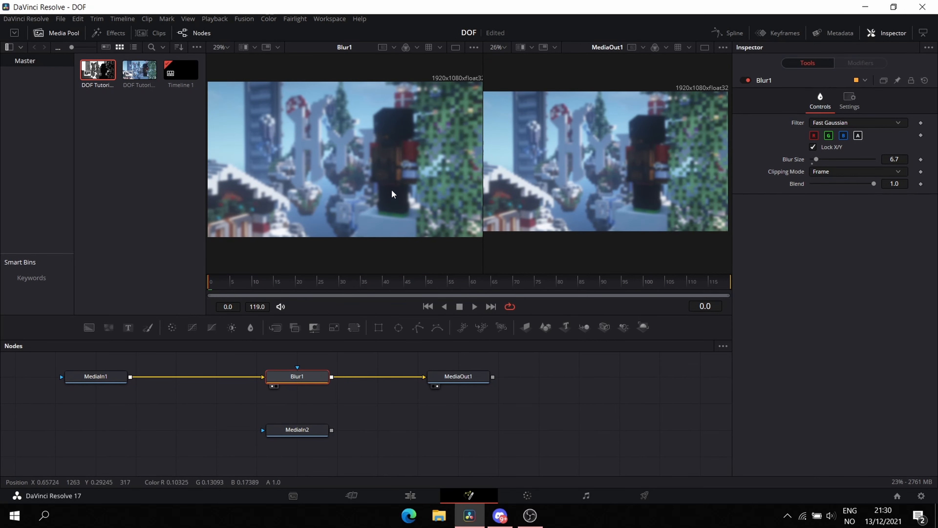
- Show the MediaIn2 depth map in the first viewer and add a Bitmap mask node between it and Blur1
click(307, 435)
key(1)
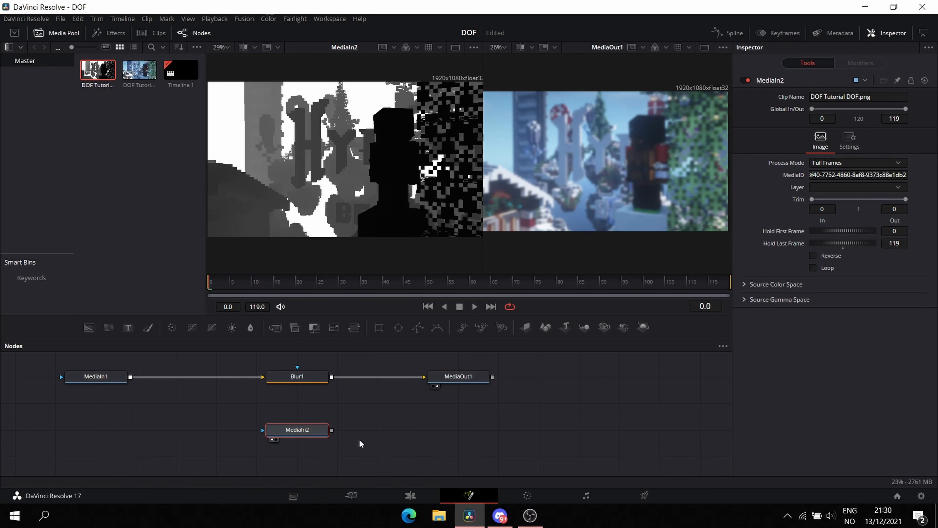
drag(361, 444, 325, 440)
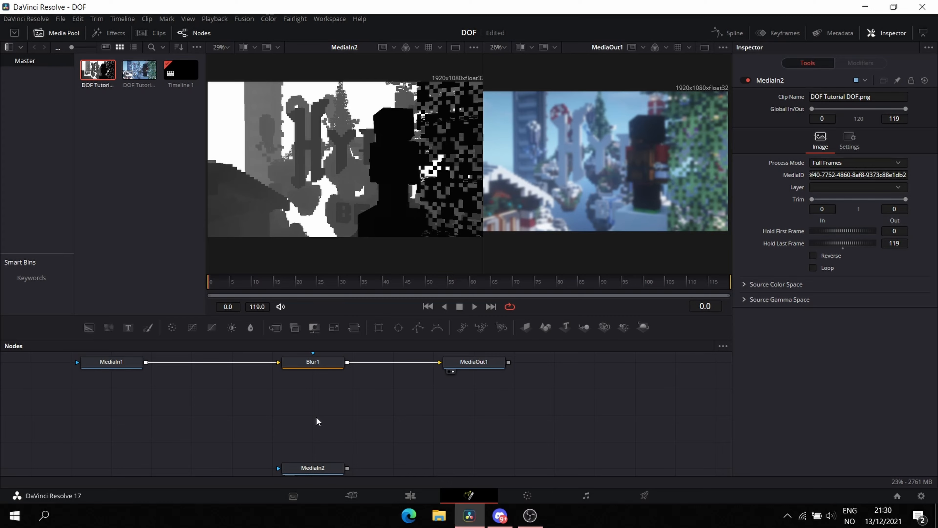
key(shift+space)
text(bit)
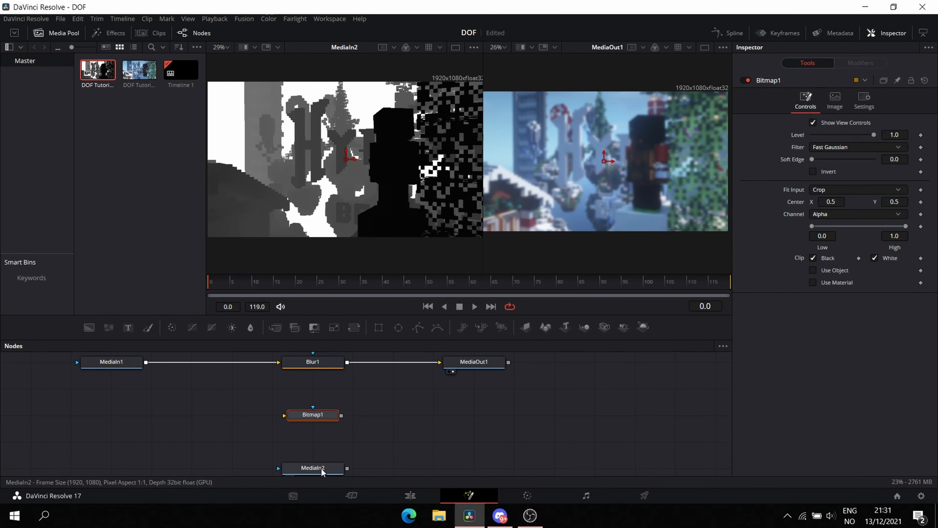
- Connect MediaIn2 to the Bitmap node's image input and the Bitmap output to Blur1's mask input
click(322, 472)
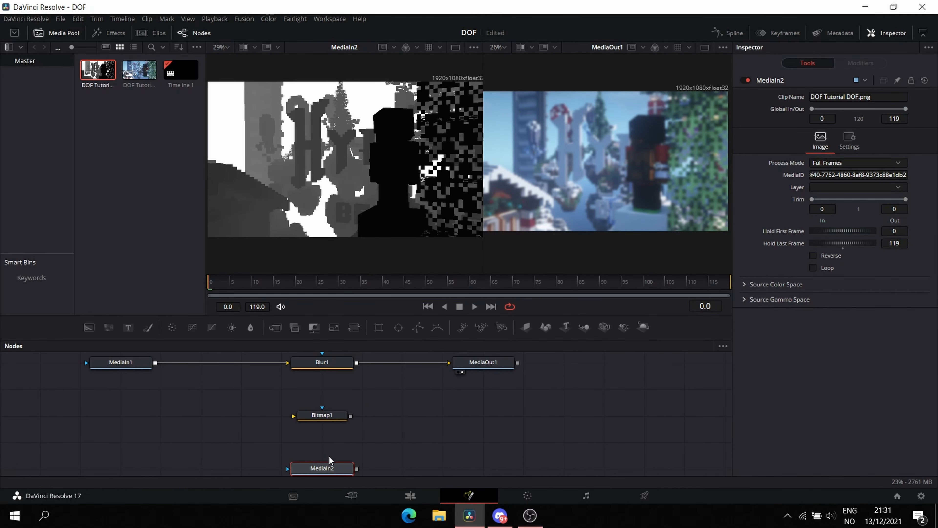
drag(356, 468, 293, 417)
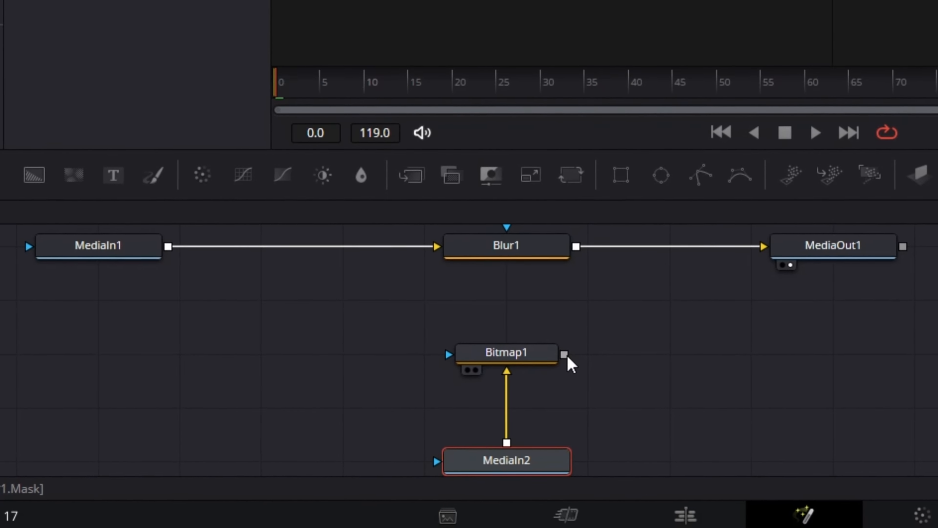
drag(568, 357, 507, 231)
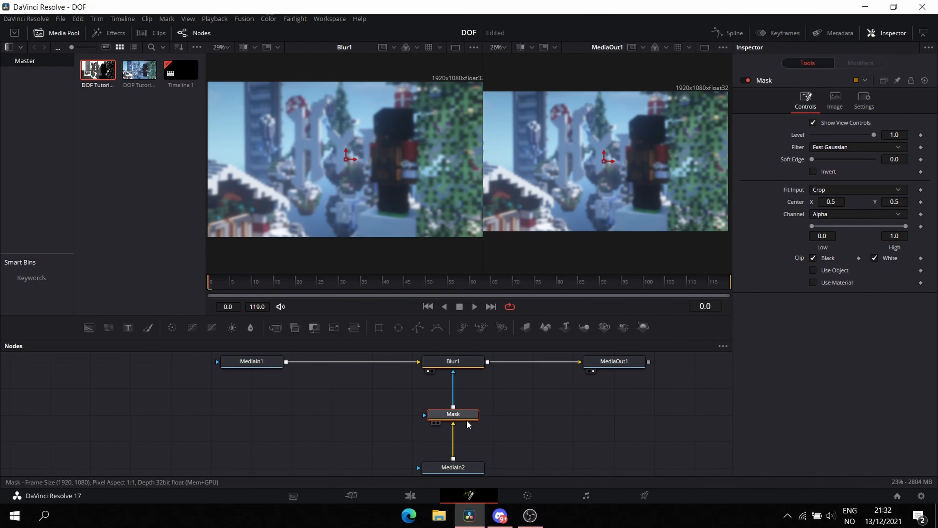
- Show the Mask node in the first viewer and set its channel to Luminance
key(1)
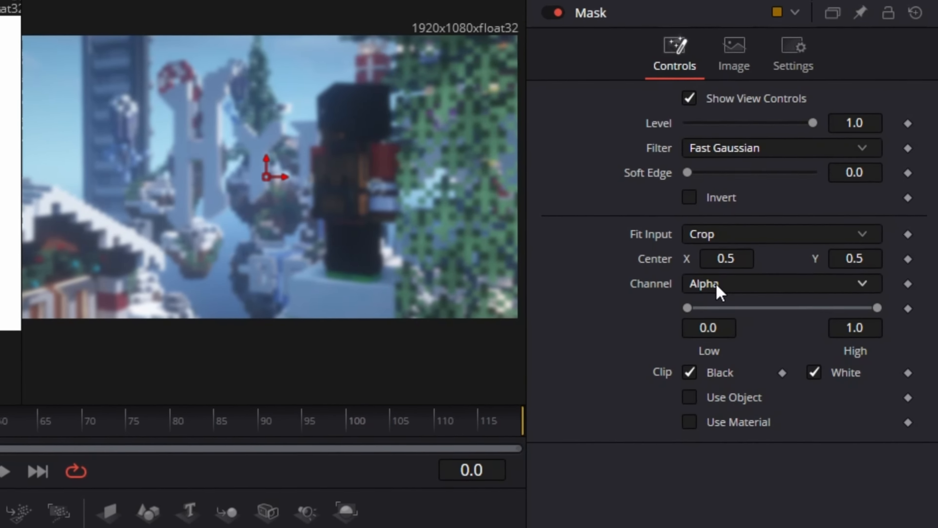
click(837, 214)
click(870, 282)
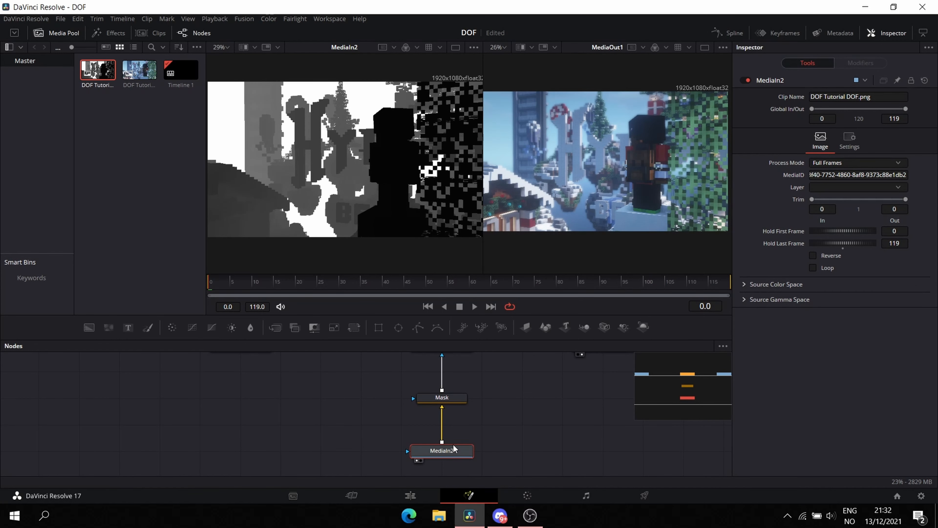
drag(449, 427, 460, 446)
click(459, 416)
key(1)
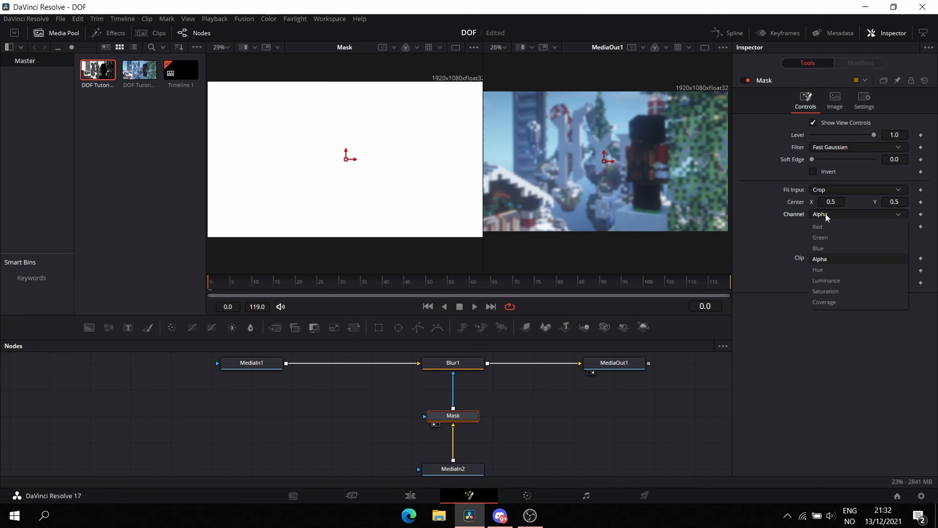
click(825, 281)
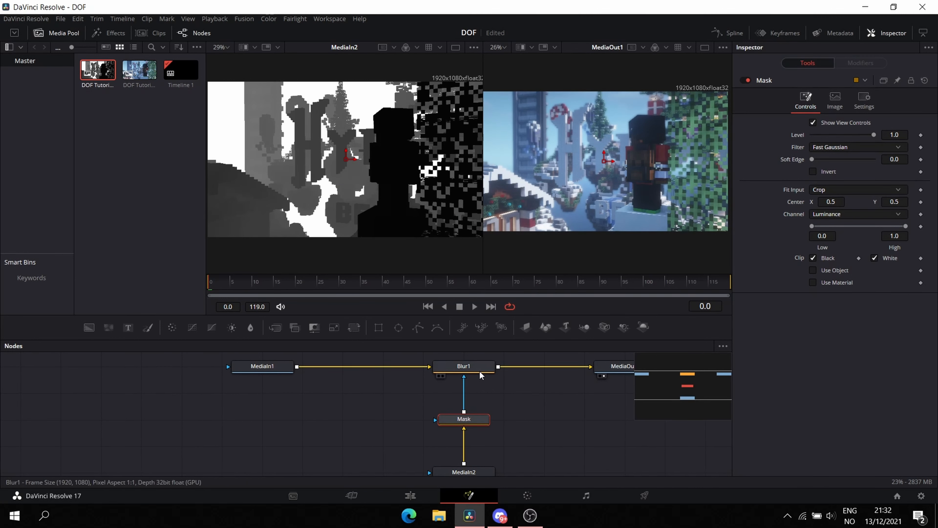
- Compare the Blur1 output with the Mask in the first viewer, examining blur strength on the distant tower and the foreground character
click(480, 371)
key(1)
scroll(308, 157, up, 5)
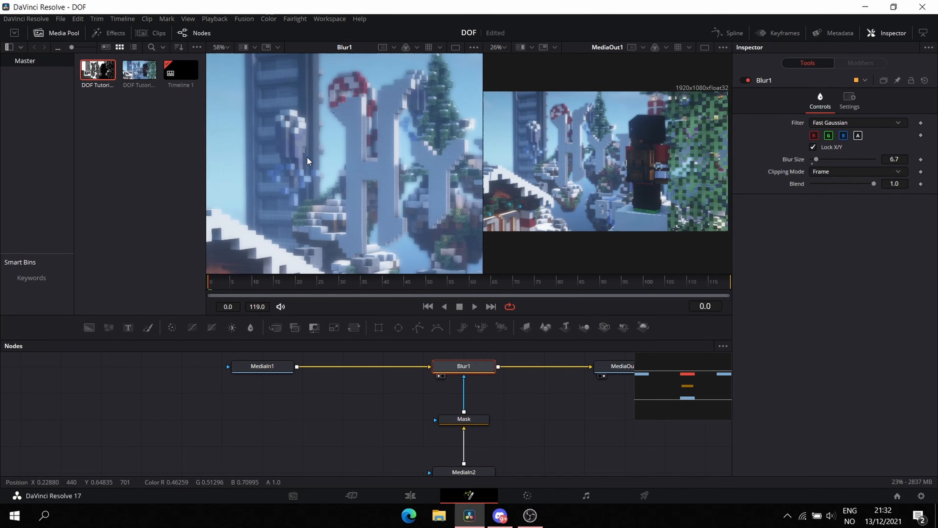
click(469, 420)
key(1)
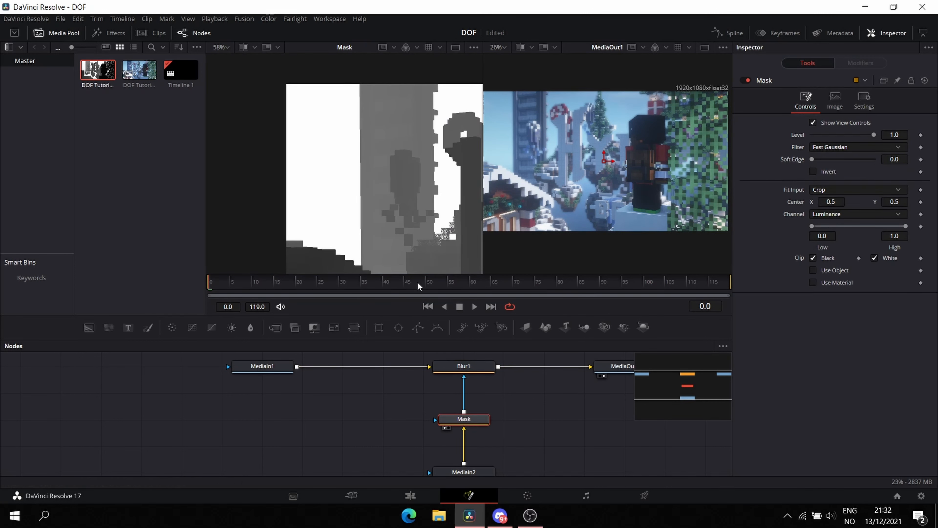
scroll(391, 230, up, 5)
drag(471, 374, 381, 214)
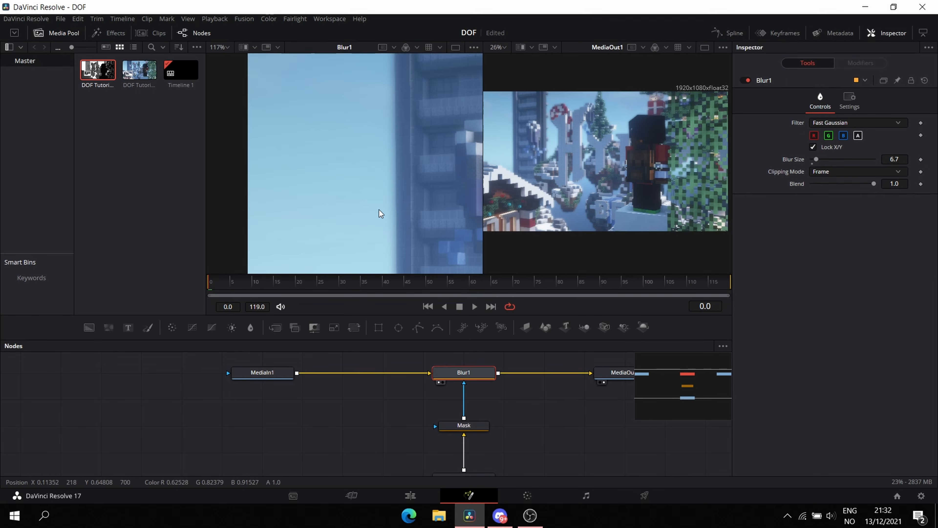
scroll(391, 226, up, 5)
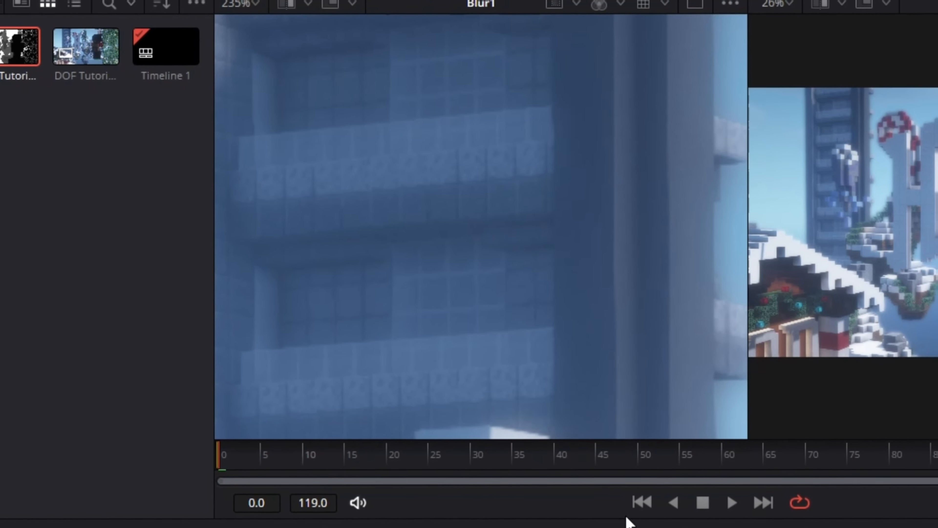
scroll(633, 330, down, 2)
key(1)
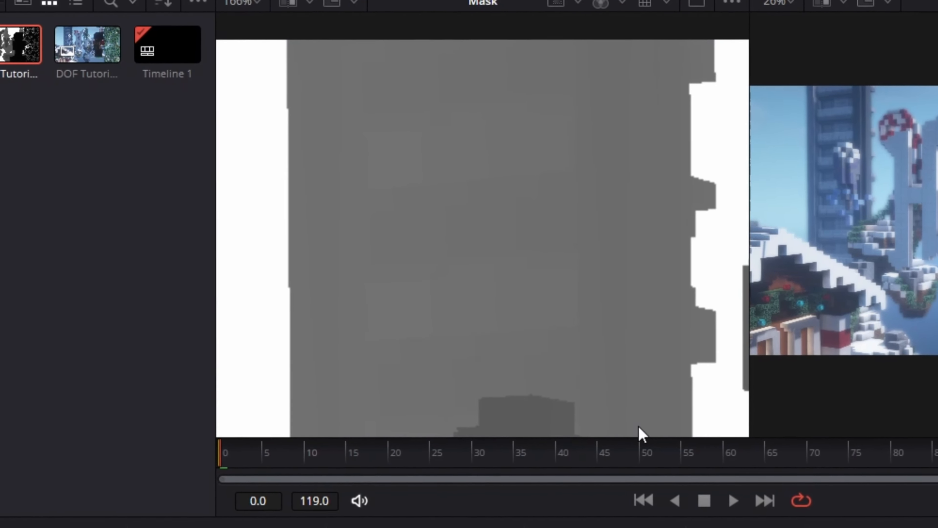
key(1)
scroll(665, 385, down, 4)
drag(664, 385, 236, 229)
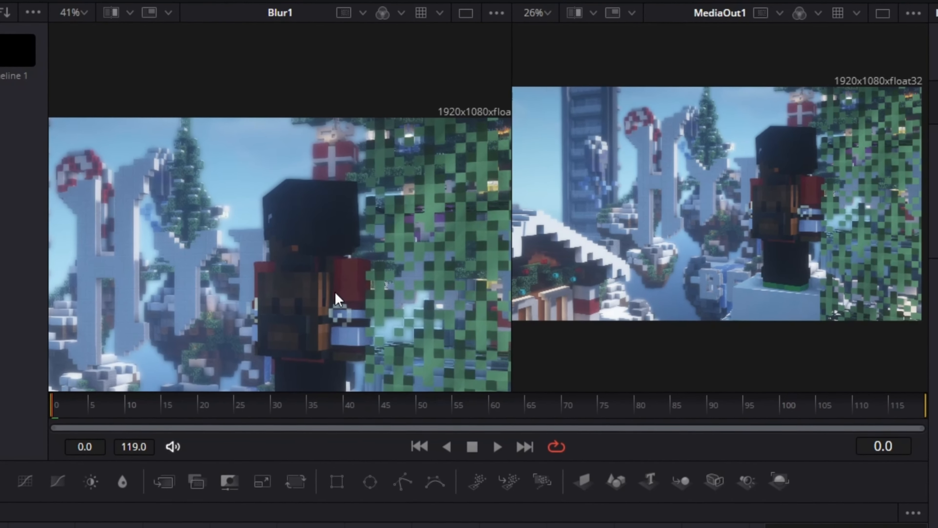
- Examine the character's edges up close in the first viewer, switching between the Mask and the Blur1 output
scroll(334, 295, up, 2)
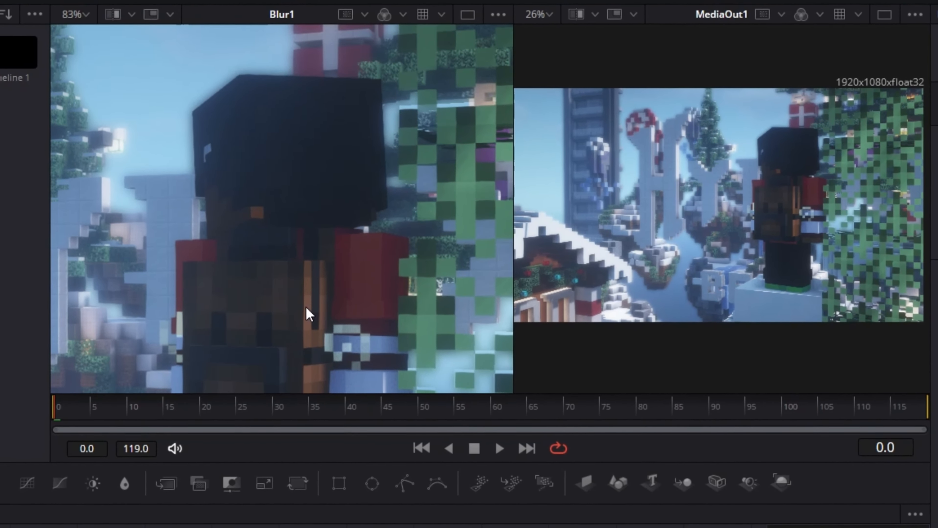
scroll(357, 385, up, 4)
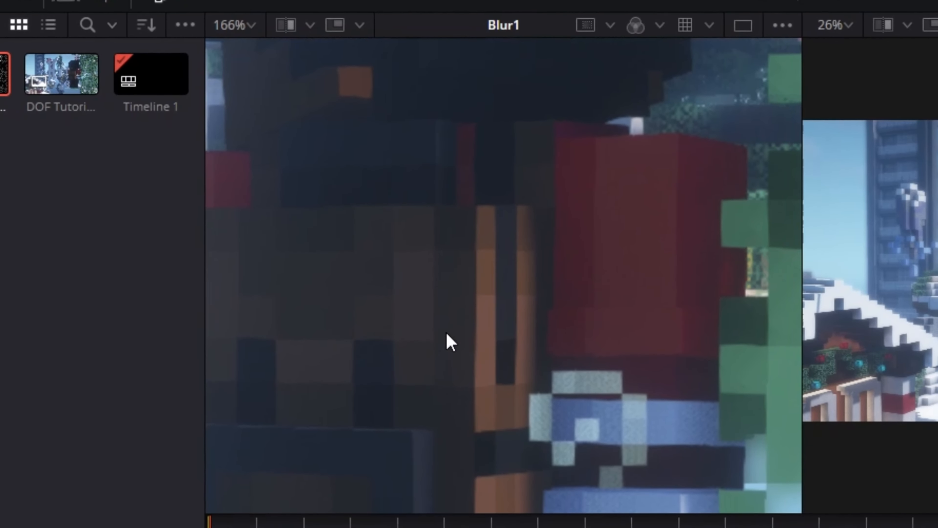
key(1)
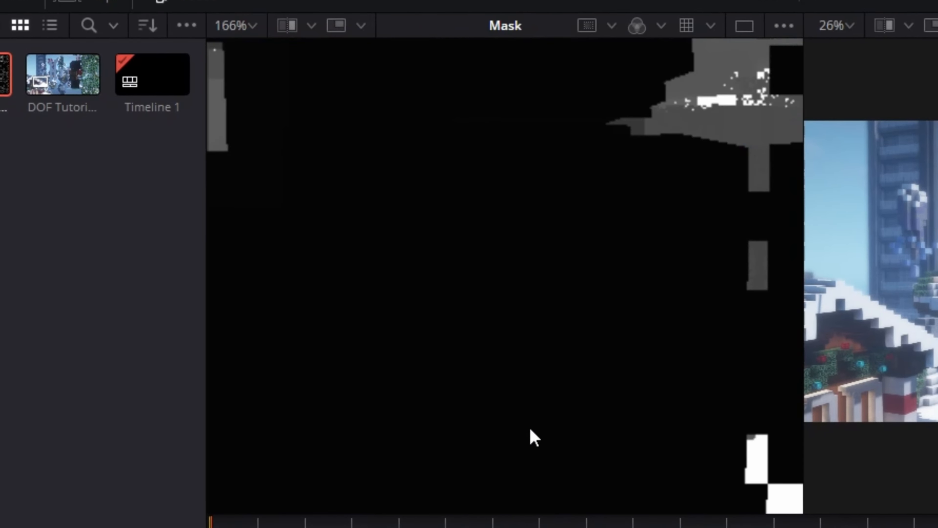
scroll(463, 275, down, 5)
key(1)
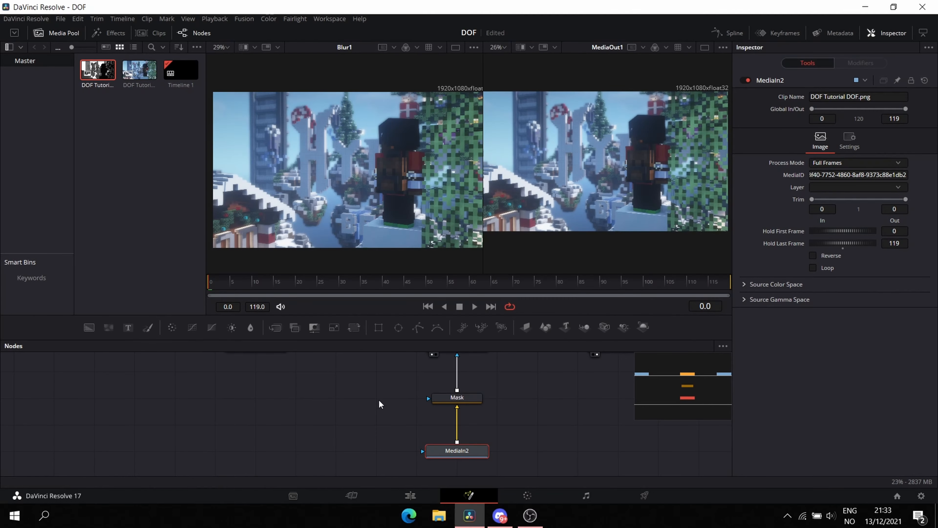
- Add a Brightness / Contrast node between MediaIn2 and the Mask node
drag(392, 419, 381, 432)
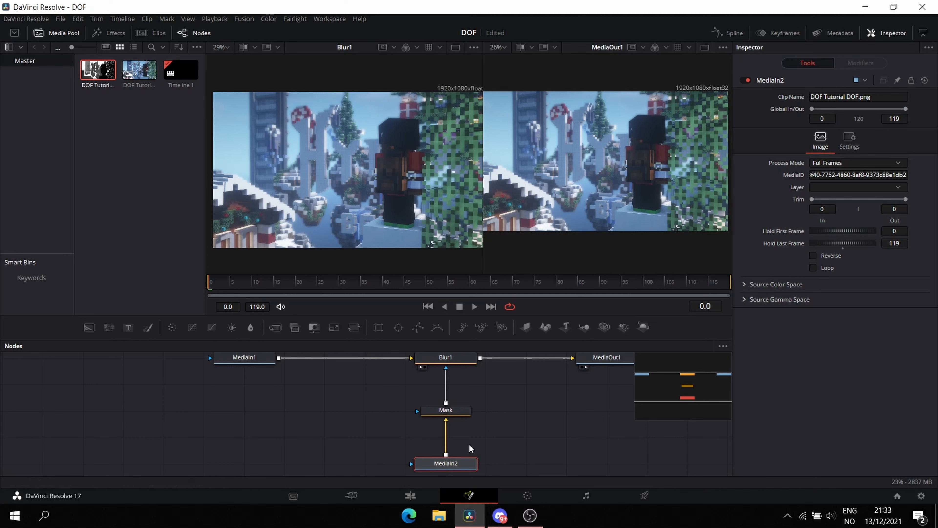
key(shift+space)
text(bitma)
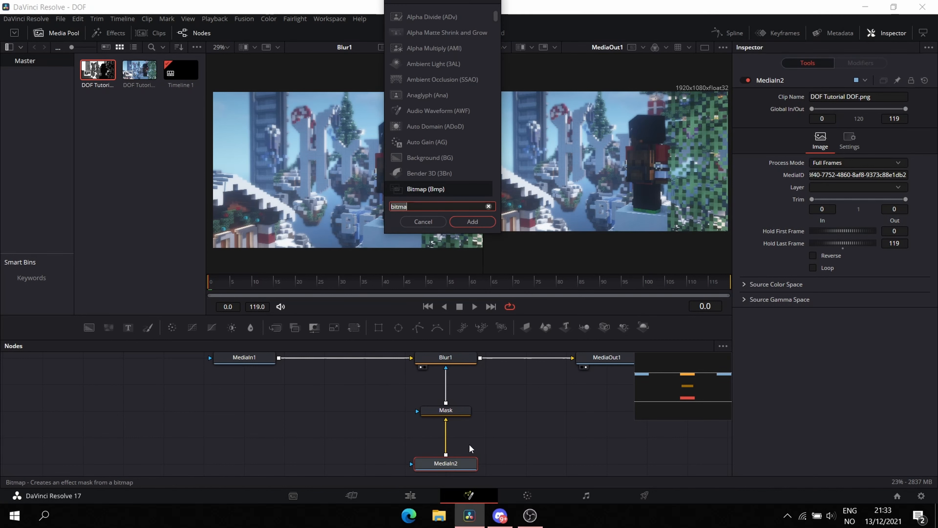
key(BackSpace)
key(BackSpace)
key(BackSpace)
key(BackSpace)
text(righ)
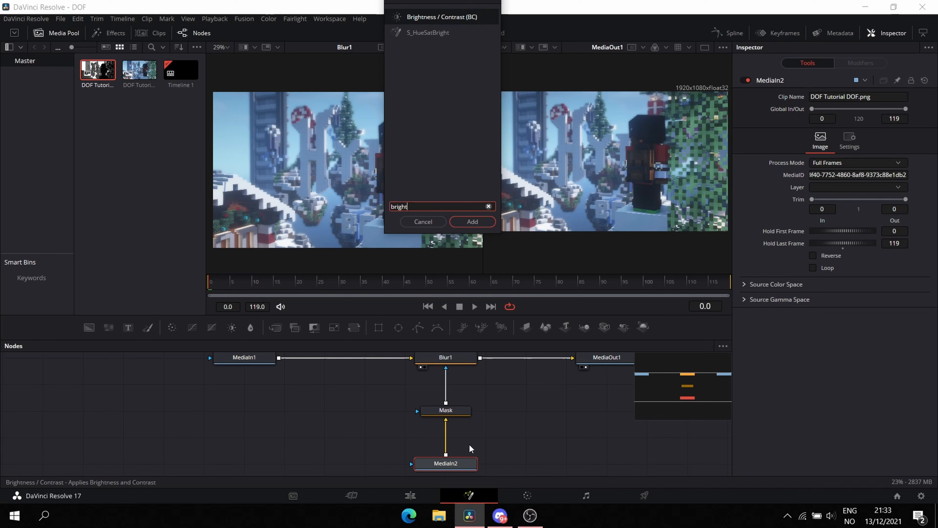
click(472, 221)
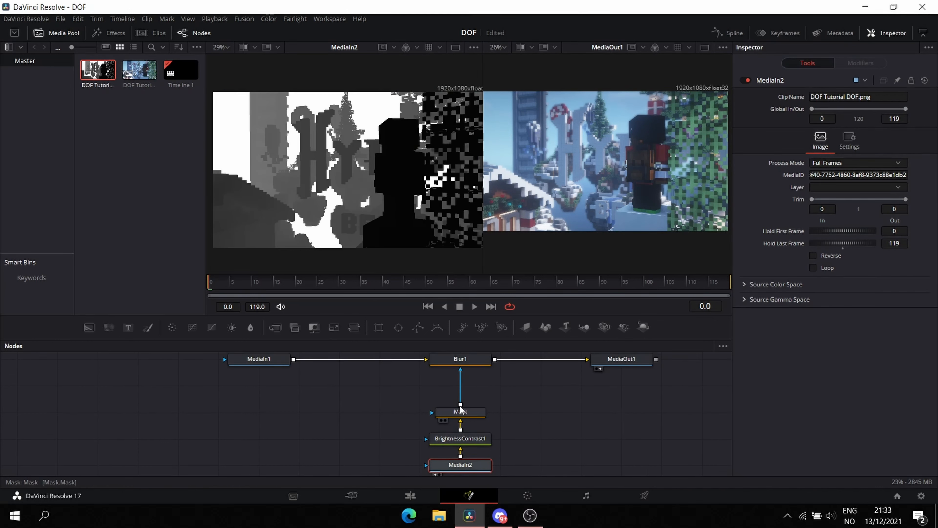
- Show BrightnessContrast1 in the first viewer and set its Low to 0.083 and High to 0.233
click(469, 464)
key(1)
click(475, 425)
key(1)
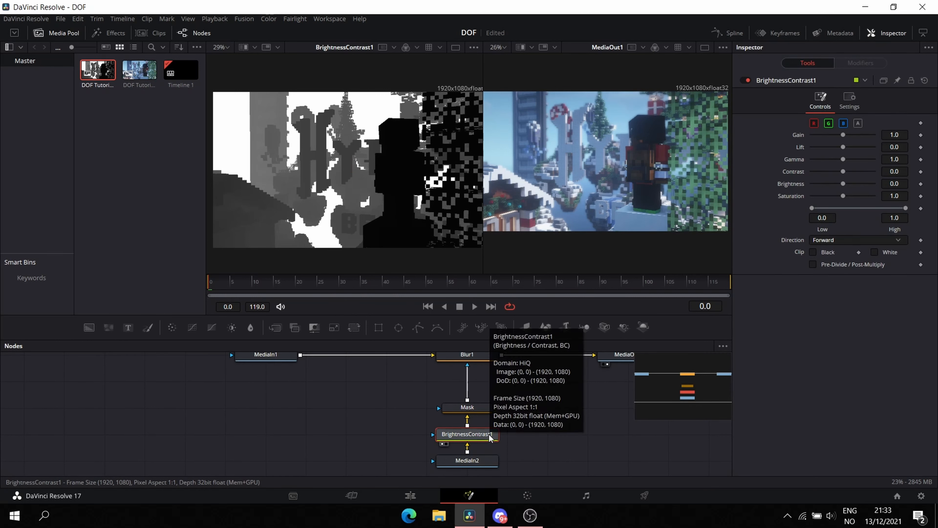
mouse_move(812, 208)
mouse_down()
mouse_move(841, 204)
mouse_move(801, 204)
mouse_up()
drag(909, 208, 828, 211)
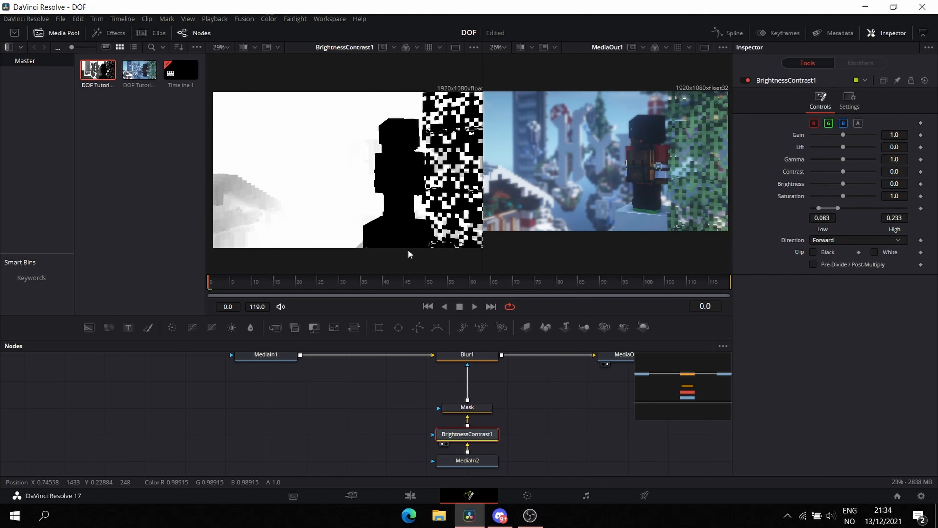
- Show Blur1 in the first viewer, examine the blur around the character and across the background, and inspect the Mask node
click(467, 355)
key(1)
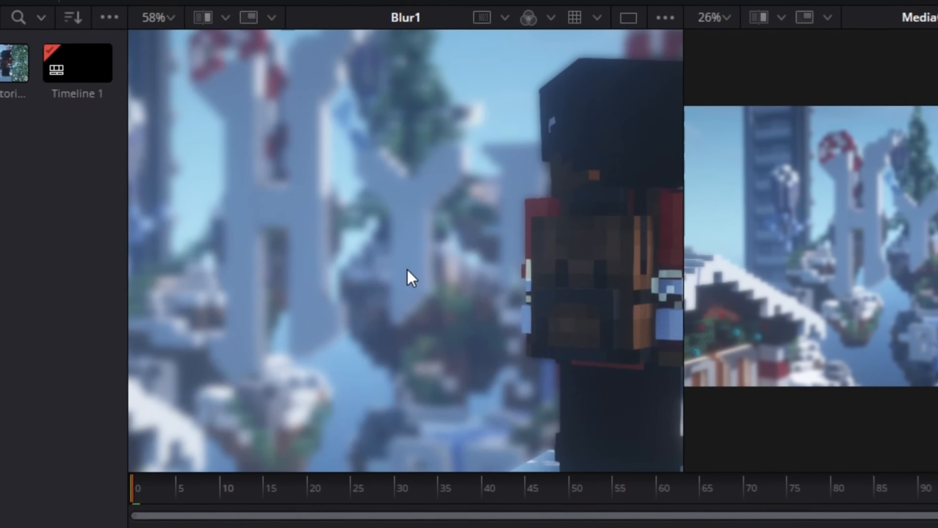
scroll(408, 273, down, 3)
drag(392, 305, 371, 315)
scroll(551, 300, up, 3)
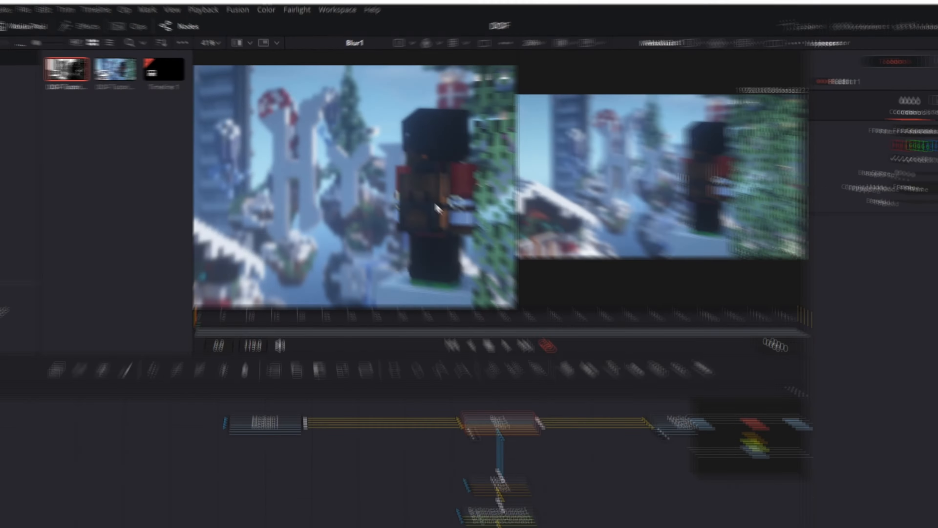
drag(549, 299, 687, 243)
drag(487, 158, 590, 144)
drag(451, 162, 280, 189)
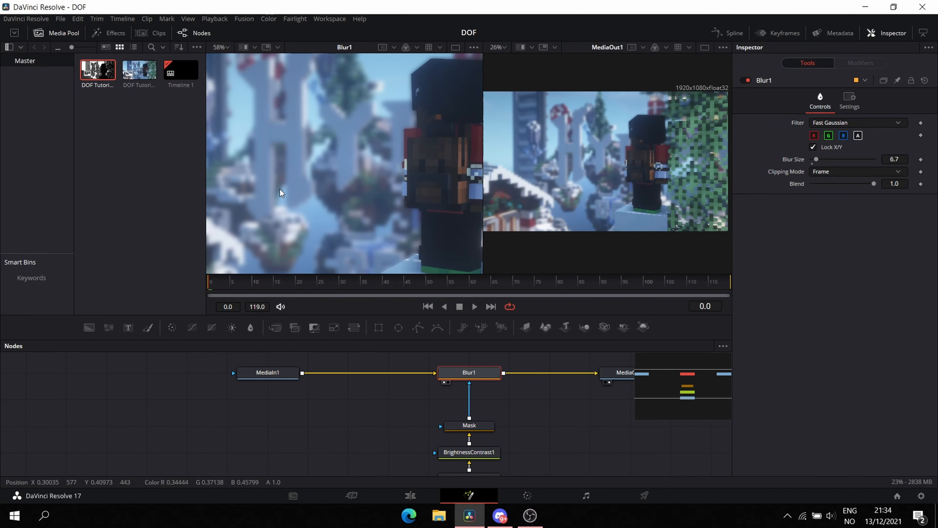
drag(340, 182, 244, 183)
scroll(362, 114, up, 2)
scroll(362, 118, down, 4)
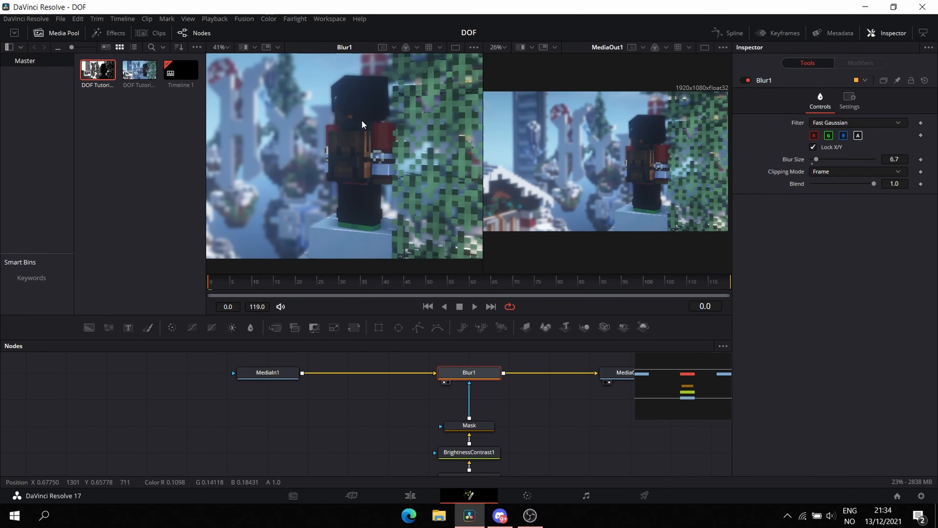
drag(343, 181, 458, 190)
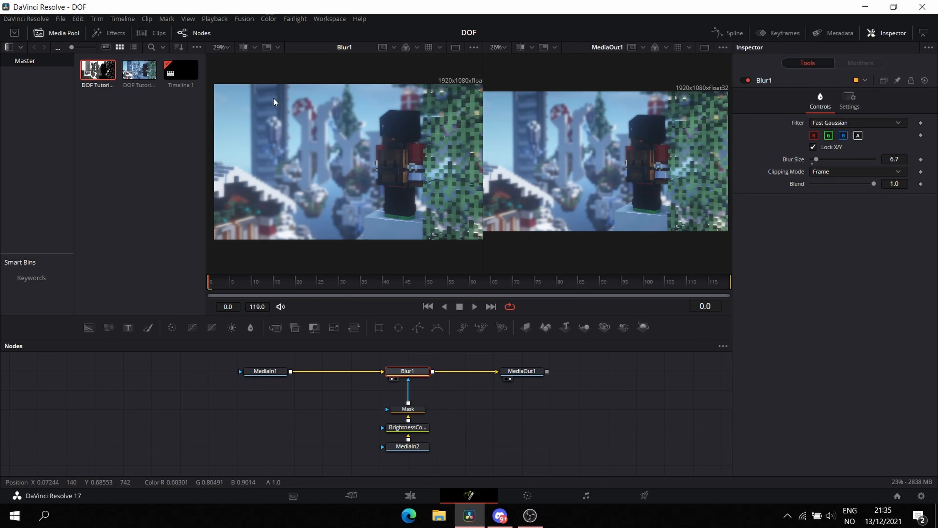
click(417, 413)
click(814, 173)
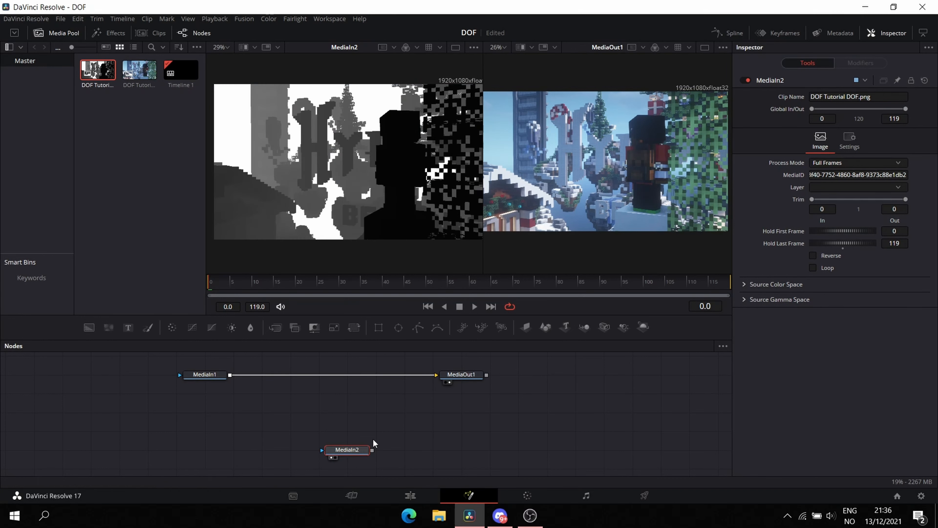
- Insert a Channel Booleans (Bol) node after MediaIn1
click(217, 374)
key(shift+space)
text(bright)
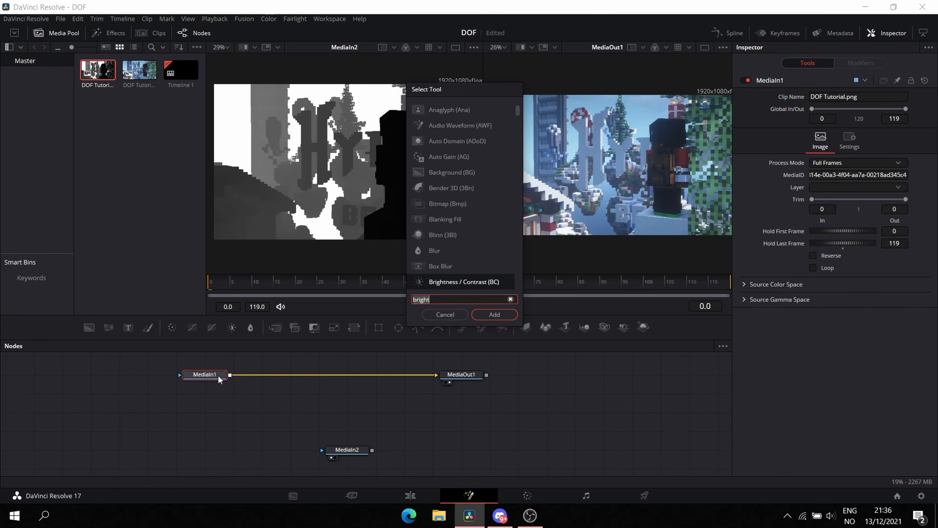
key(BackSpace)
key(BackSpace)
key(BackSpace)
key(BackSpace)
key(BackSpace)
key(BackSpace)
text(chann)
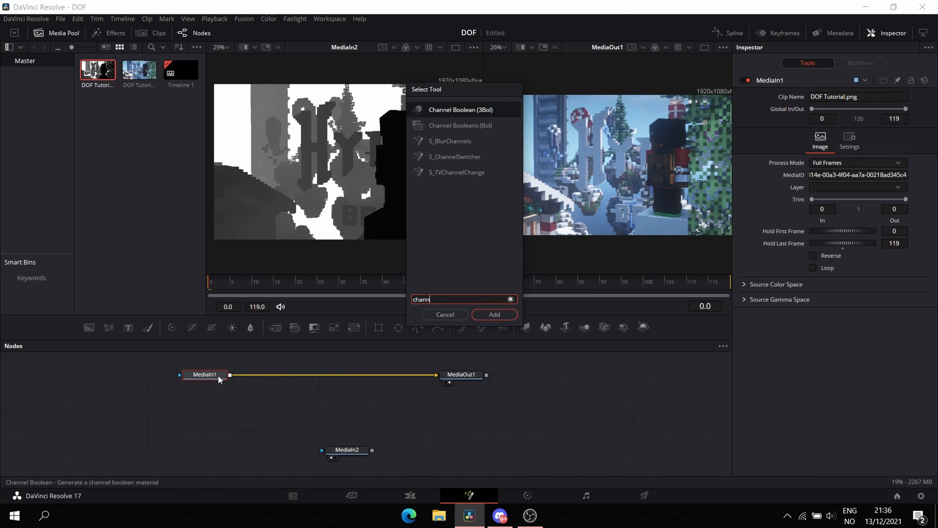
text(el)
click(482, 127)
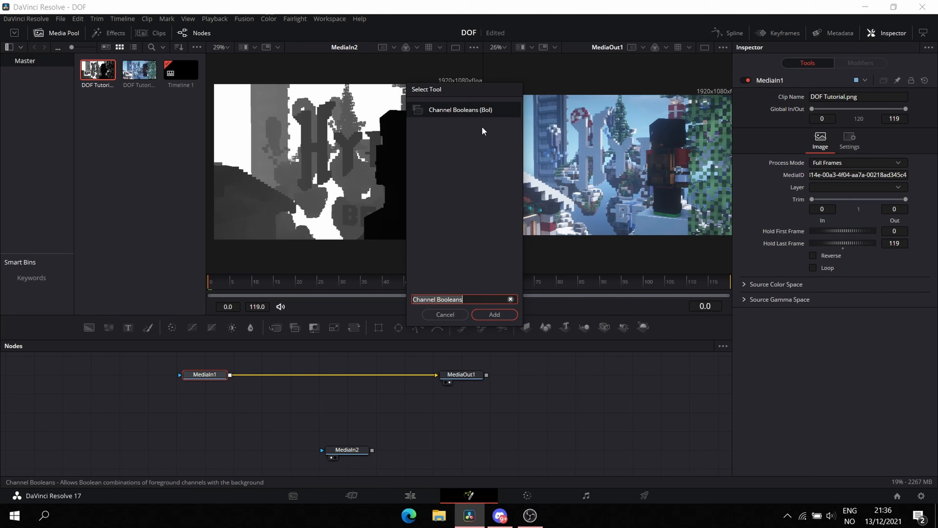
double_click(485, 115)
- Insert a Depth Blur node between the Channel Booleans node and MediaOut1
key(shift+space)
text(depth)
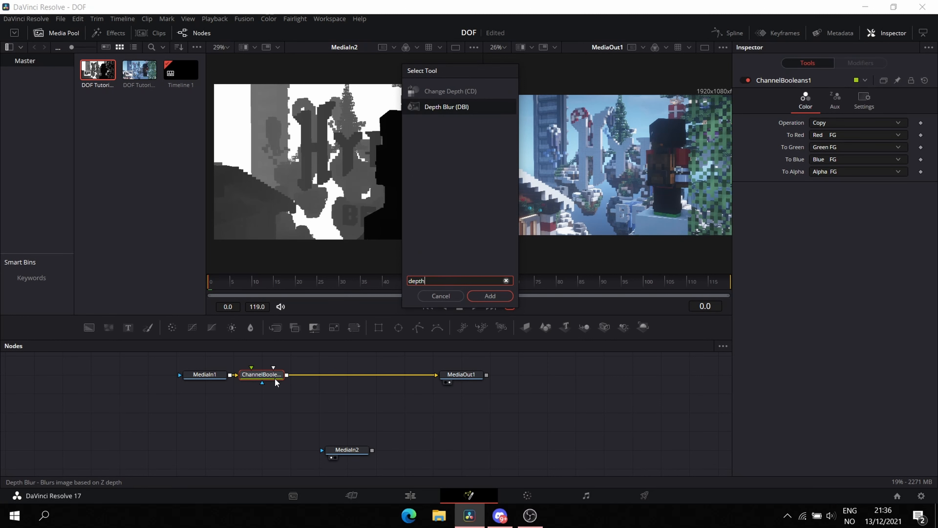
key(Return)
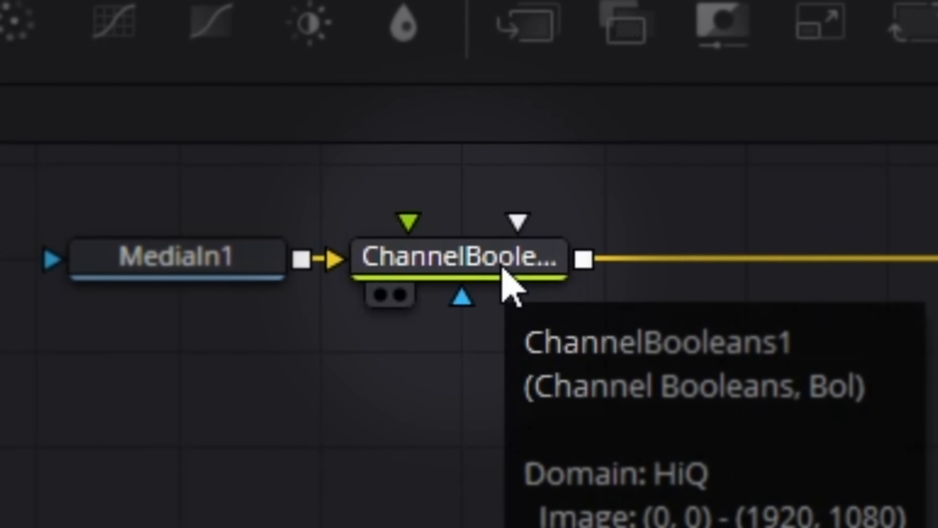
- Enable extra channels on ChannelBooleans1 and set To Z Buffer to Lightness BG
click(271, 376)
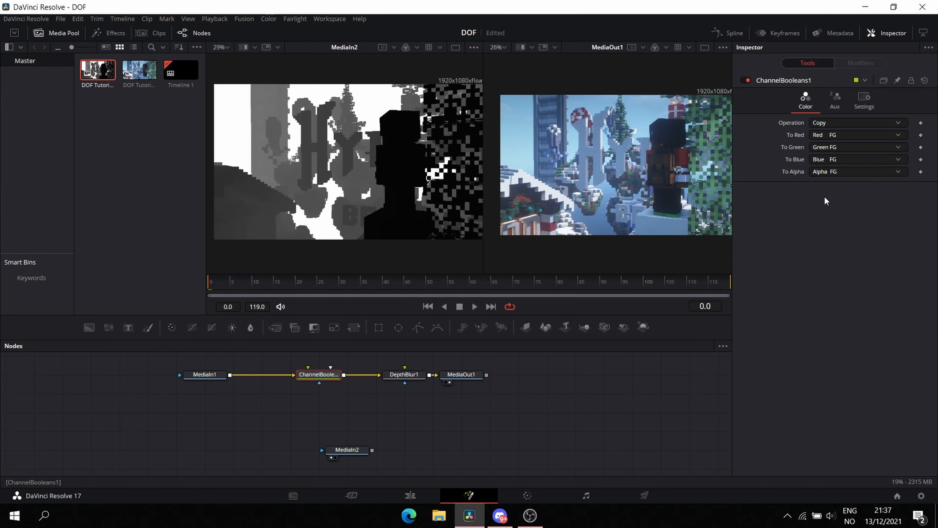
click(838, 99)
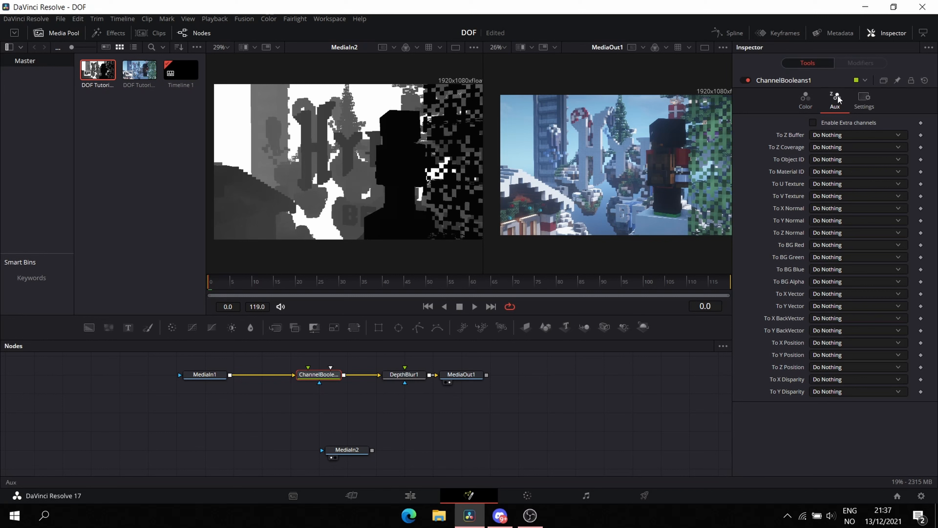
click(823, 122)
click(825, 134)
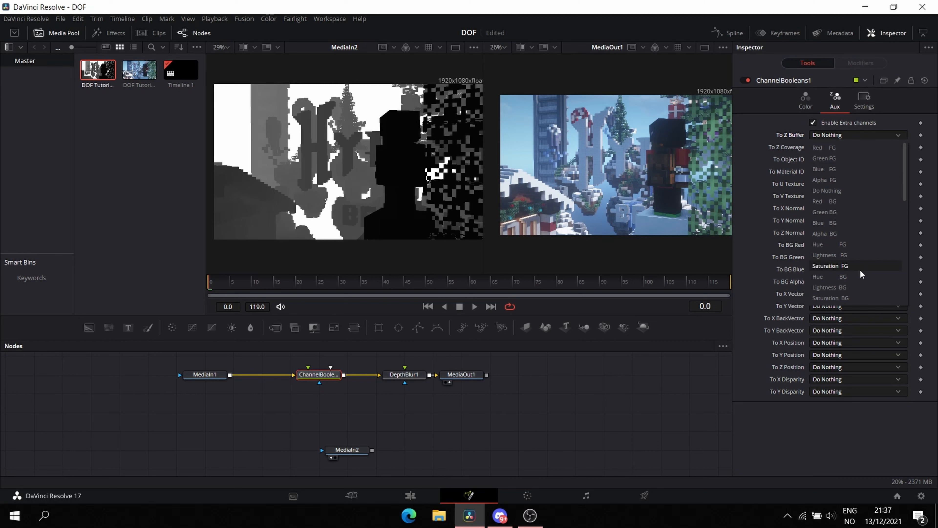
click(852, 287)
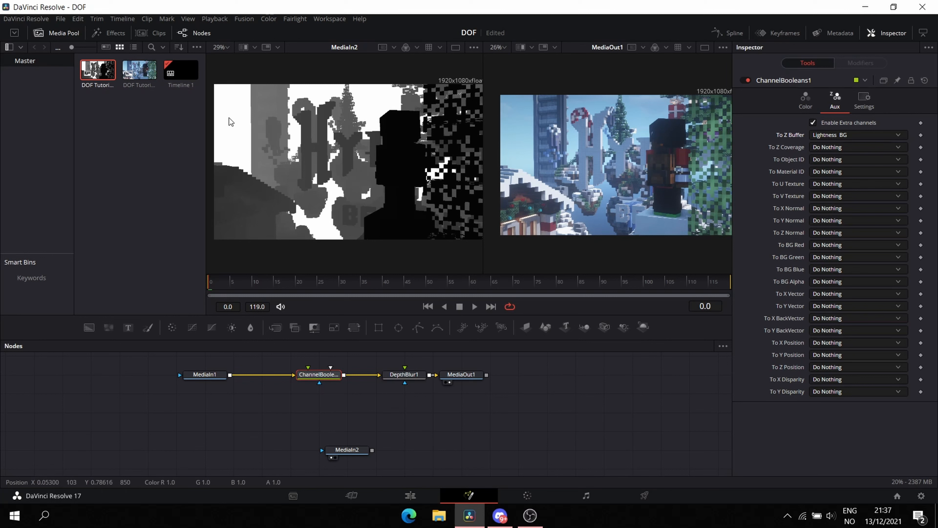
- Connect MediaIn2 to the Channel Booleans node's foreground input, trying its inputs swapped and back again
drag(372, 450, 426, 451)
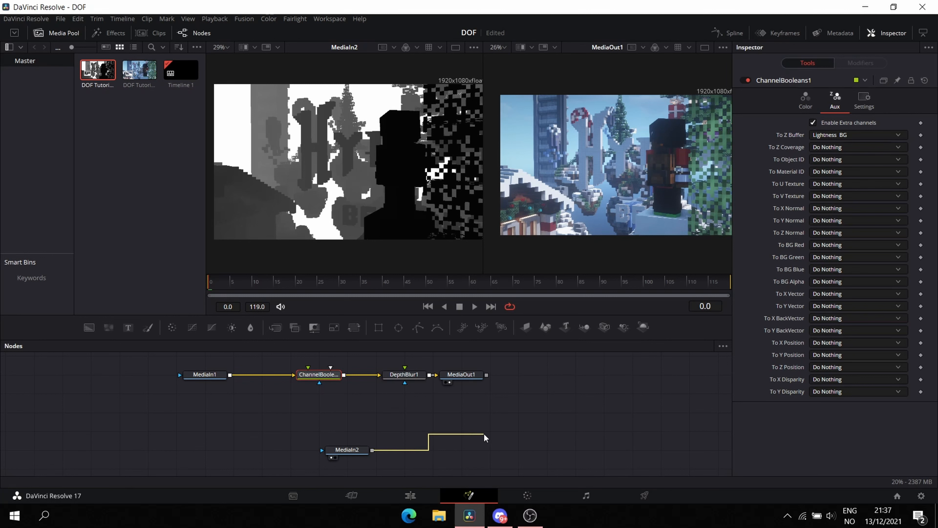
drag(484, 432, 338, 375)
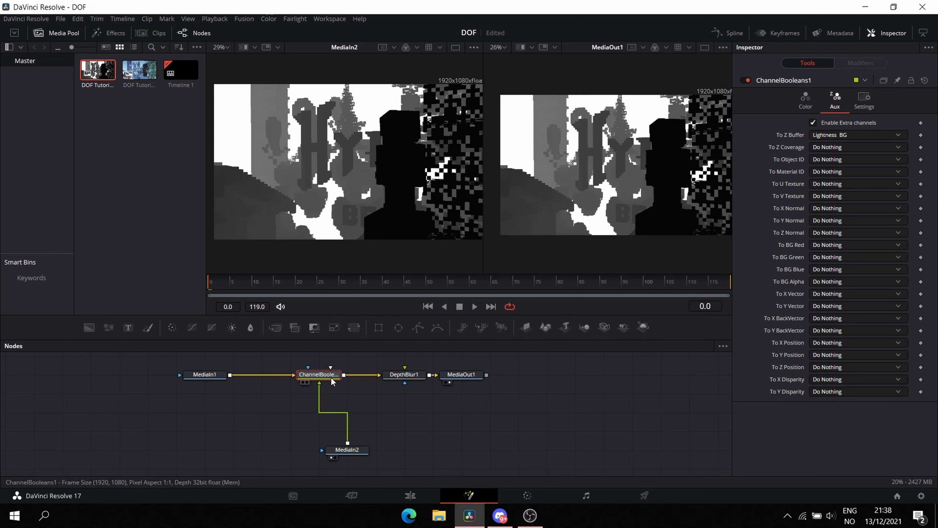
key(ctrl+t)
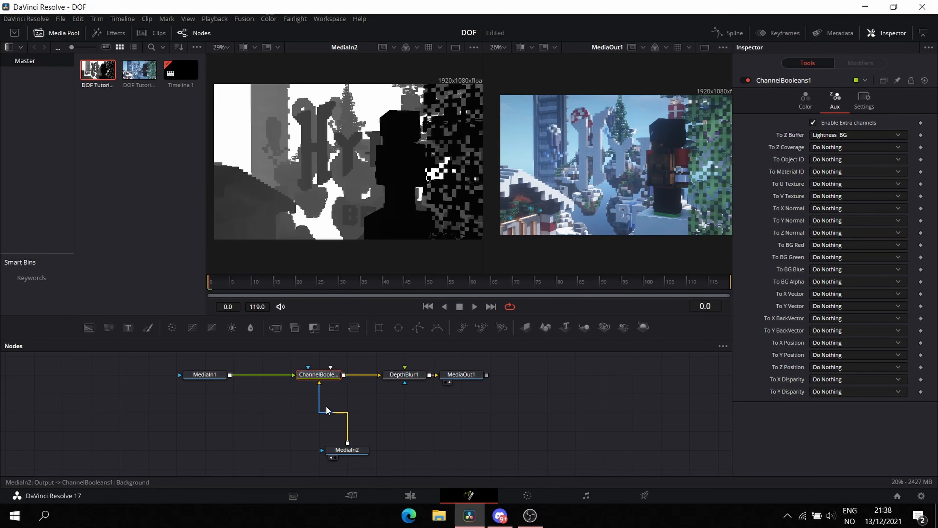
key(ctrl+t)
click(347, 450)
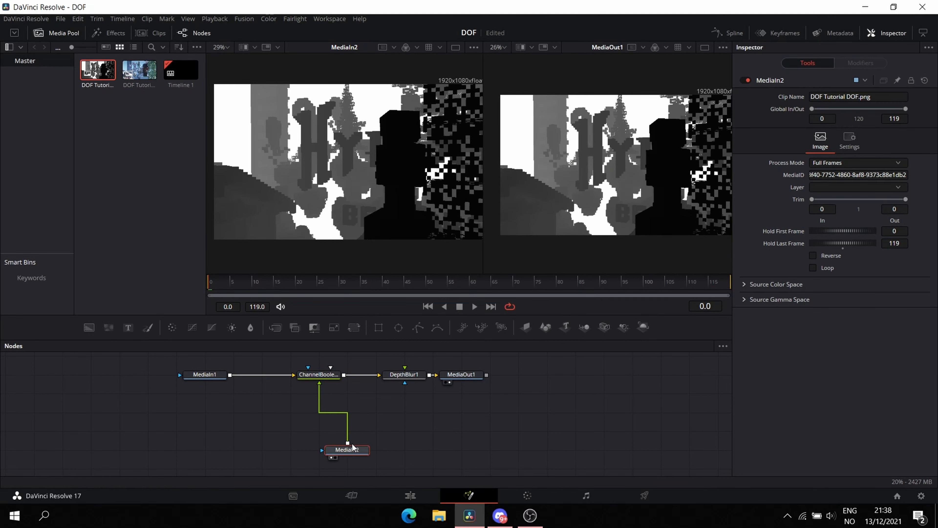
- Show MediaIn1 in the first viewer and swap the ChannelBooleans1 inputs so that MediaIn2 feeds the background
click(221, 376)
key(1)
click(327, 380)
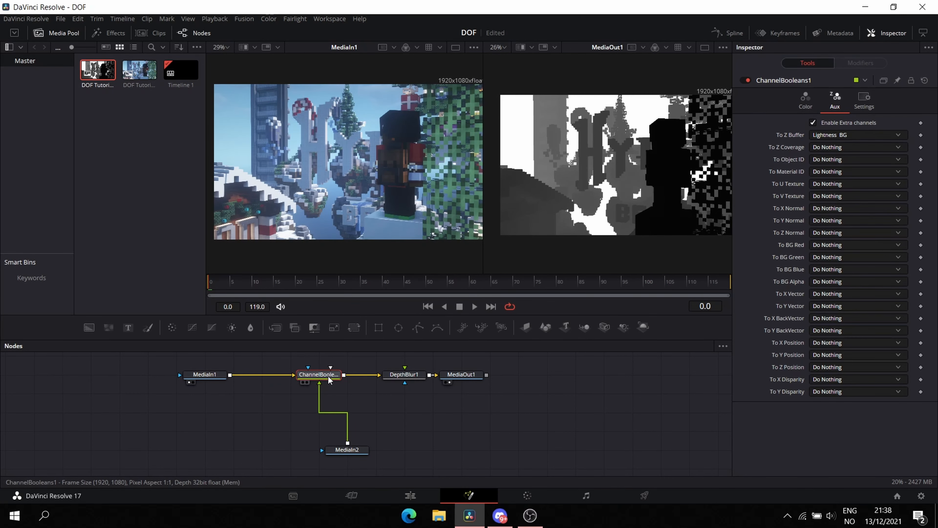
right_click(328, 381)
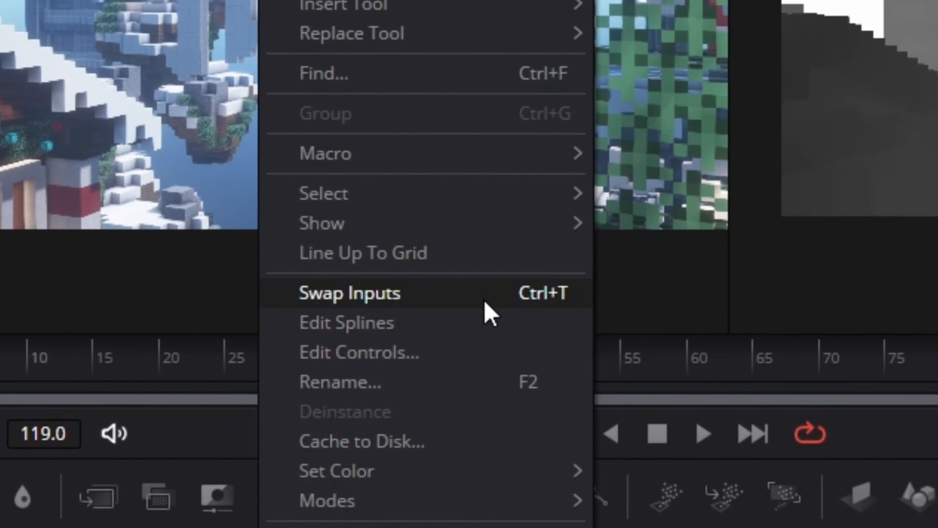
click(350, 296)
click(347, 450)
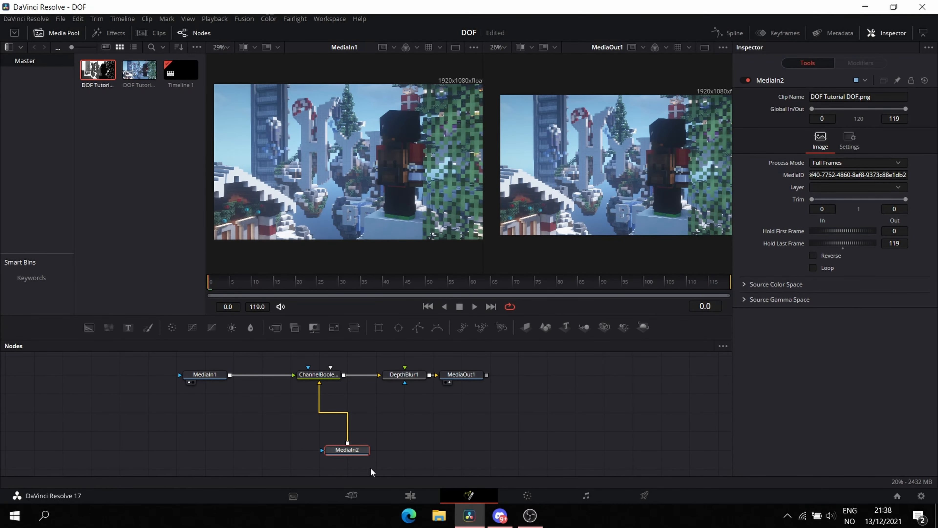
- Set the Z Scale of DepthBlur1 to 0.0
click(405, 377)
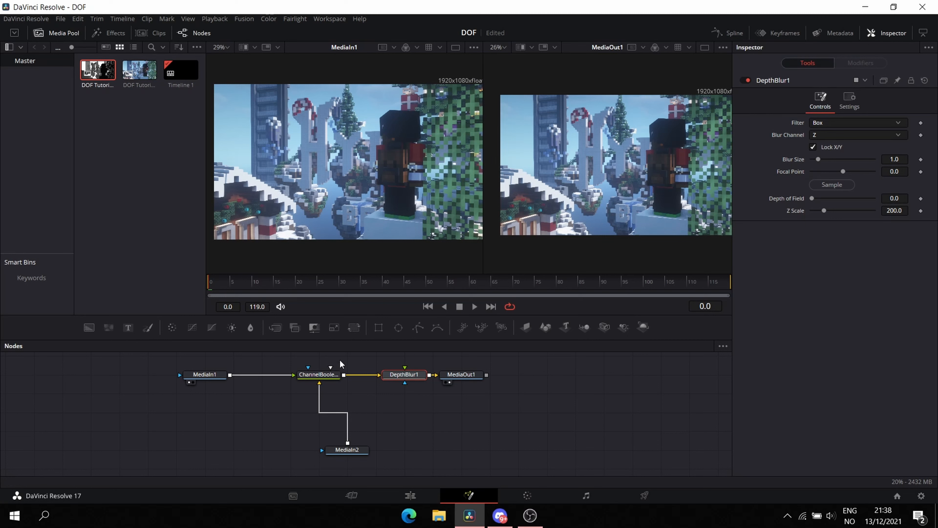
click(331, 378)
click(406, 379)
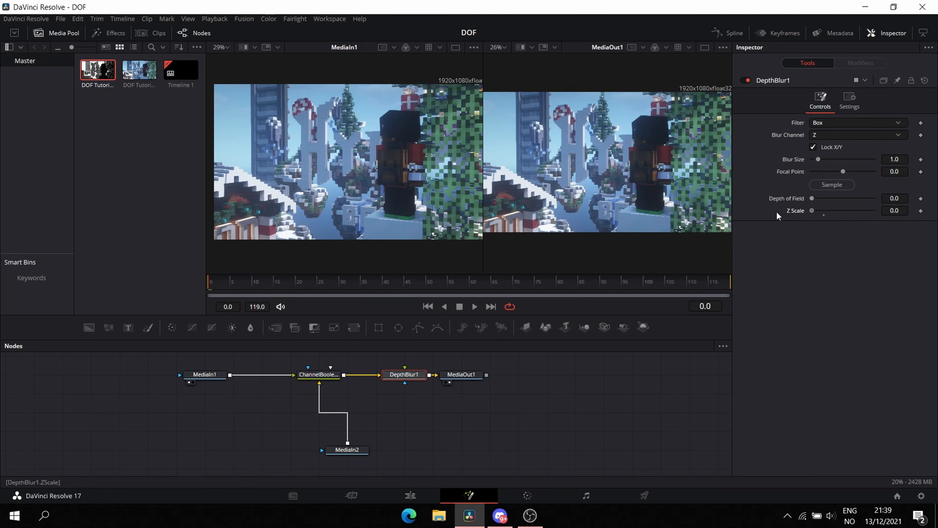
drag(776, 212, 774, 212)
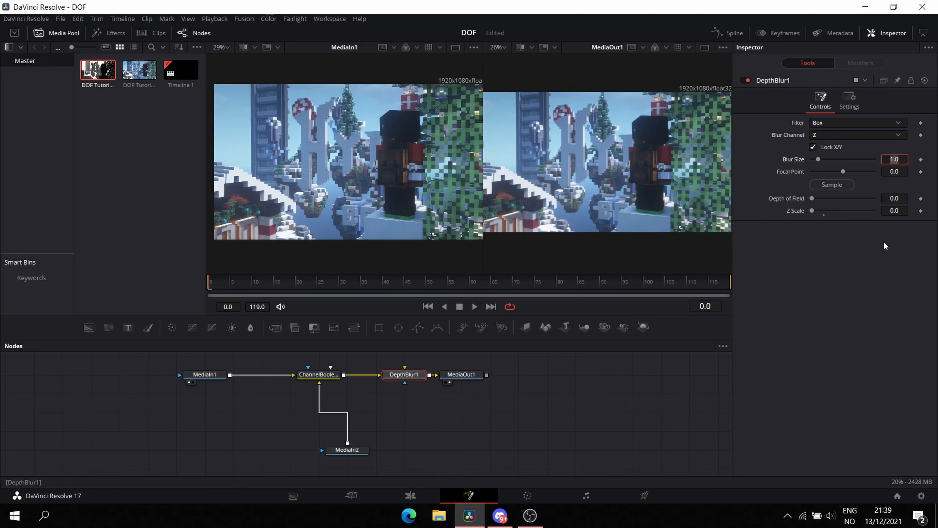
- Set the Blur Size of DepthBlur1 to 10.0 and its Z Scale to 0.1
key(Return)
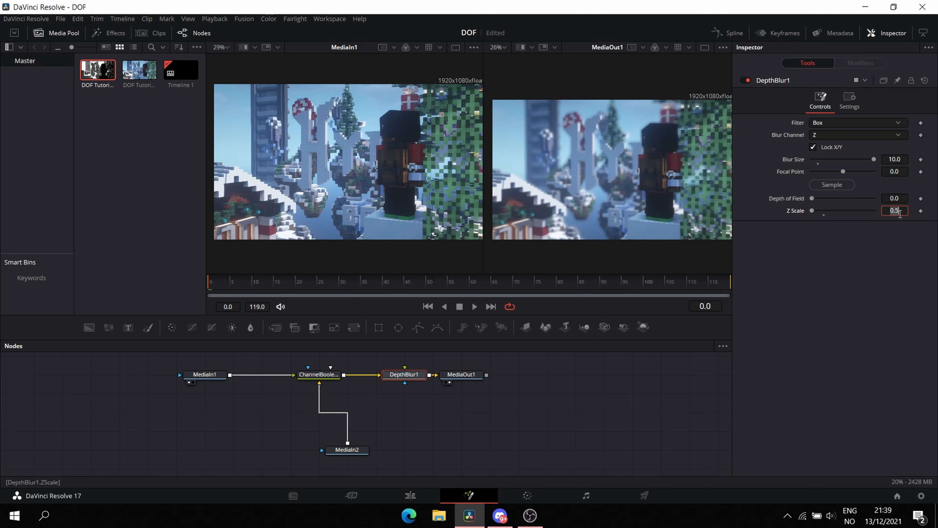
key(BackSpace)
key(BackSpace)
key(BackSpace)
text(0.1)
key(Return)
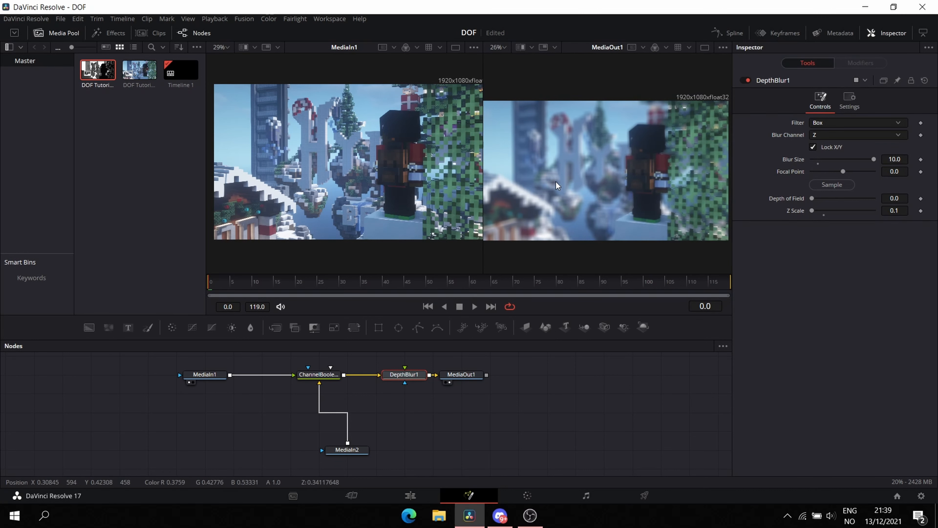
- Set the Depth of Field of DepthBlur1 to 0.01
drag(501, 165, 555, 163)
drag(656, 184, 581, 194)
scroll(614, 205, up, 3)
click(900, 199)
key(BackSpace)
key(BackSpace)
key(BackSpace)
text(0.1)
key(Return)
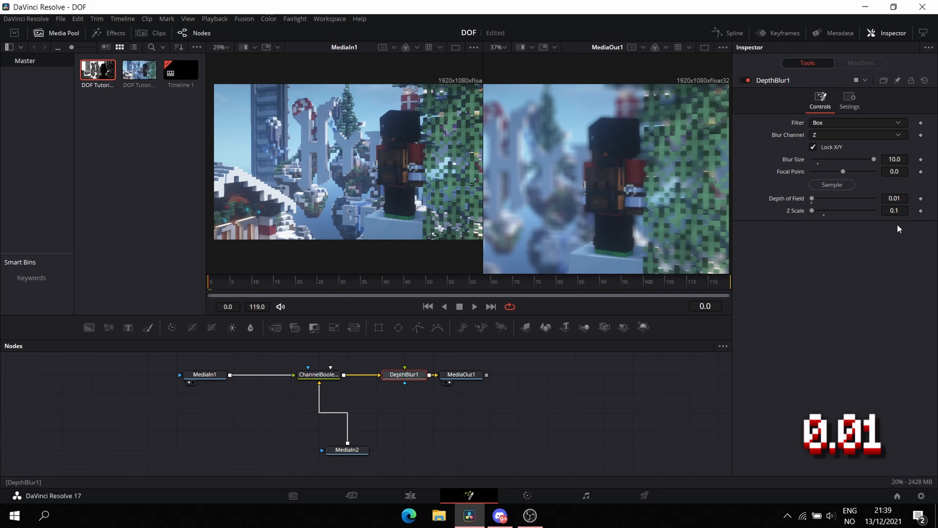
- Set the Depth of Field of DepthBlur1 to 0.05 and check the sharpness of the foreground figure
click(903, 199)
scroll(622, 170, up, 4)
scroll(605, 218, down, 4)
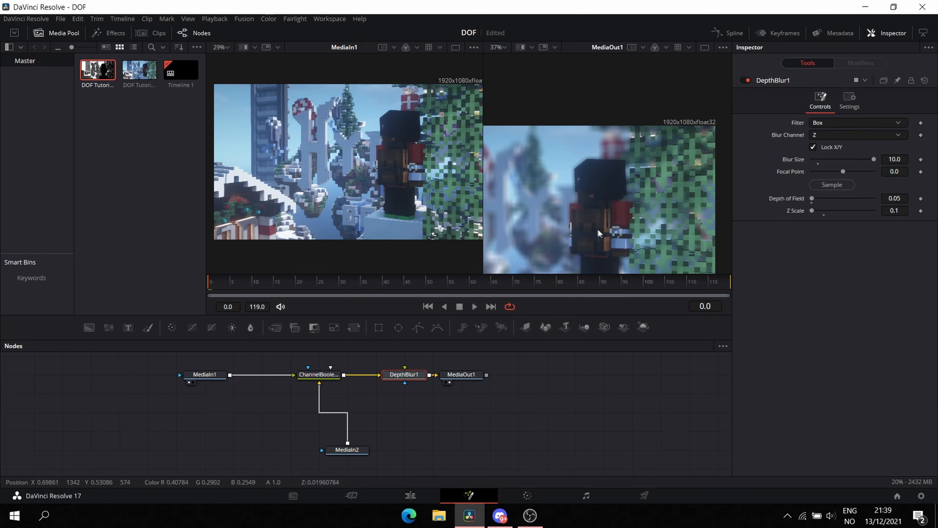
scroll(598, 233, up, 6)
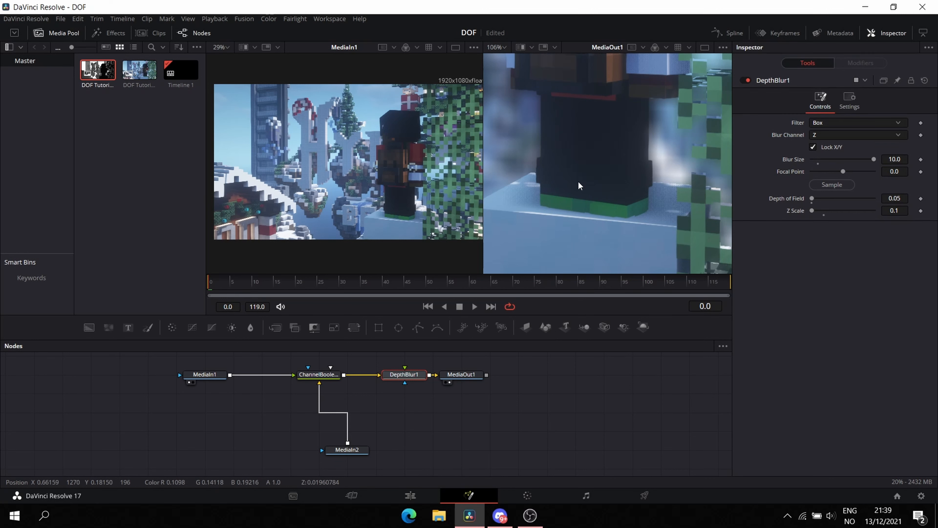
- Set the Blur Size of DepthBlur1 to 4.0 and check the blurred background in the output image
scroll(579, 186, down, 8)
scroll(683, 164, up, 2)
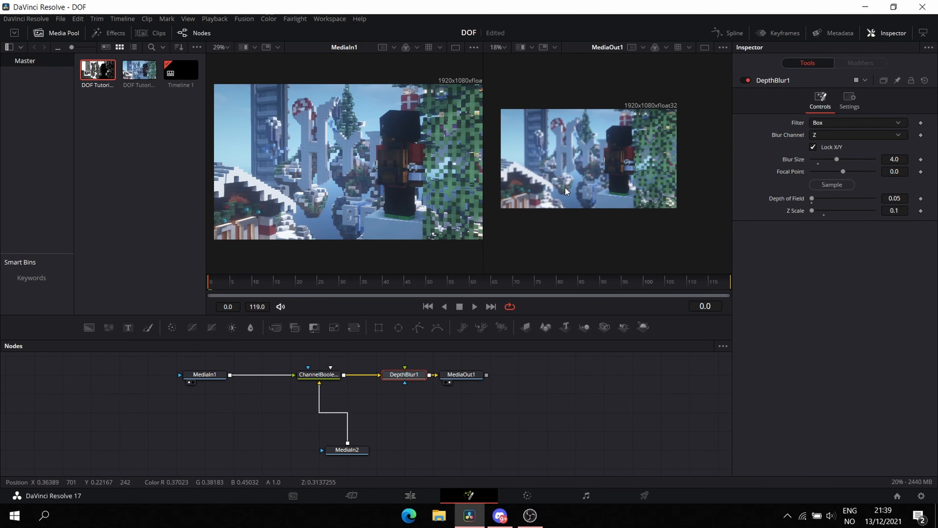
scroll(565, 187, up, 2)
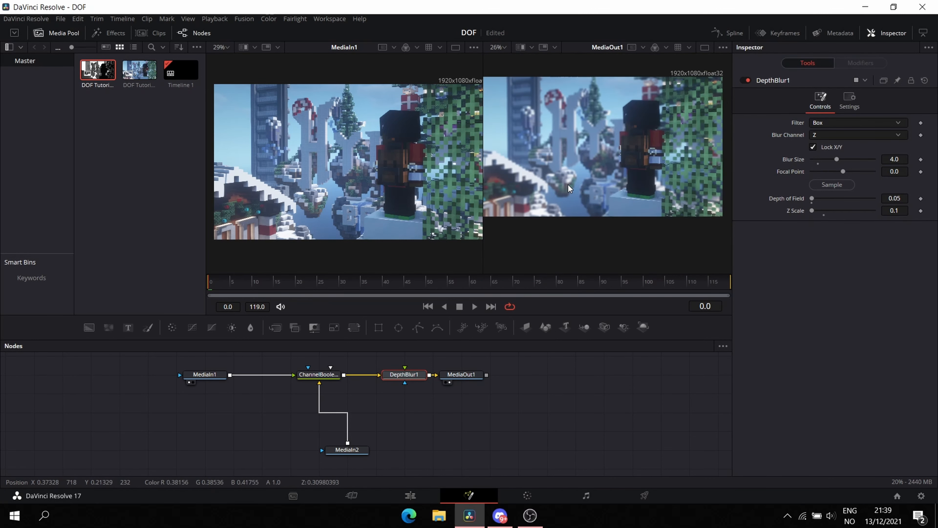
drag(568, 185, 573, 201)
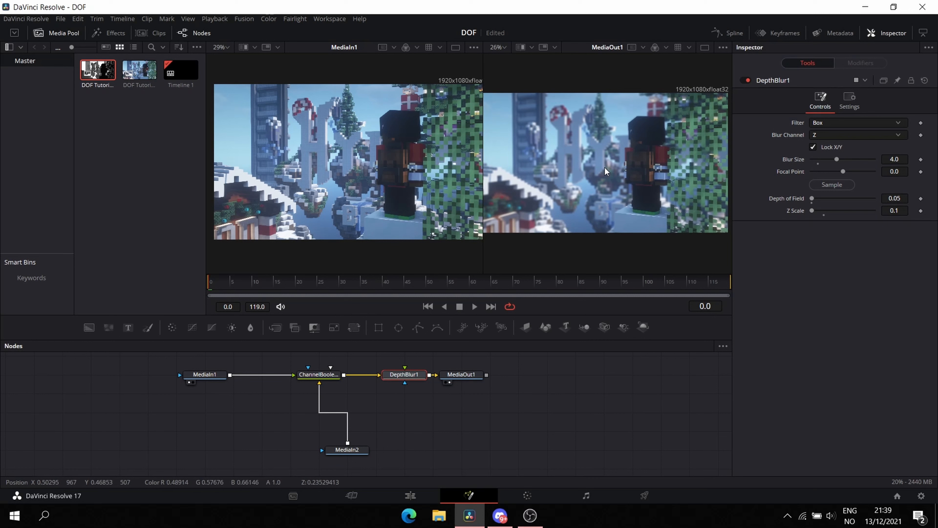
- Show MediaIn2 in the first viewer and sample the Focal Point of DepthBlur1 from the letter H in the depth map
click(363, 453)
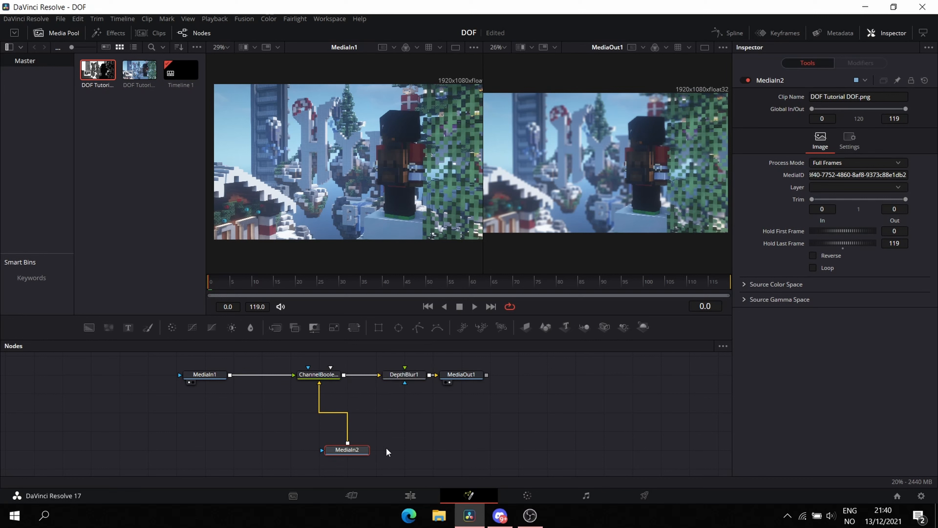
key(1)
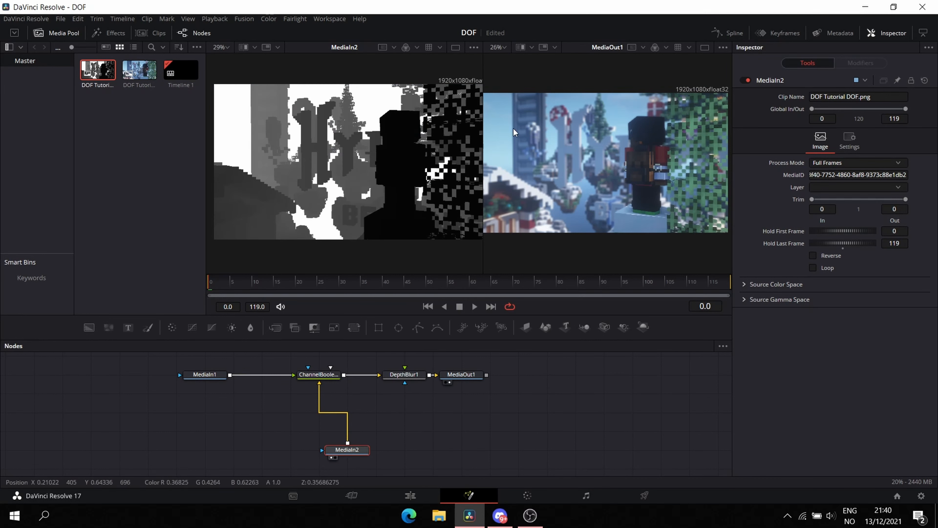
click(399, 375)
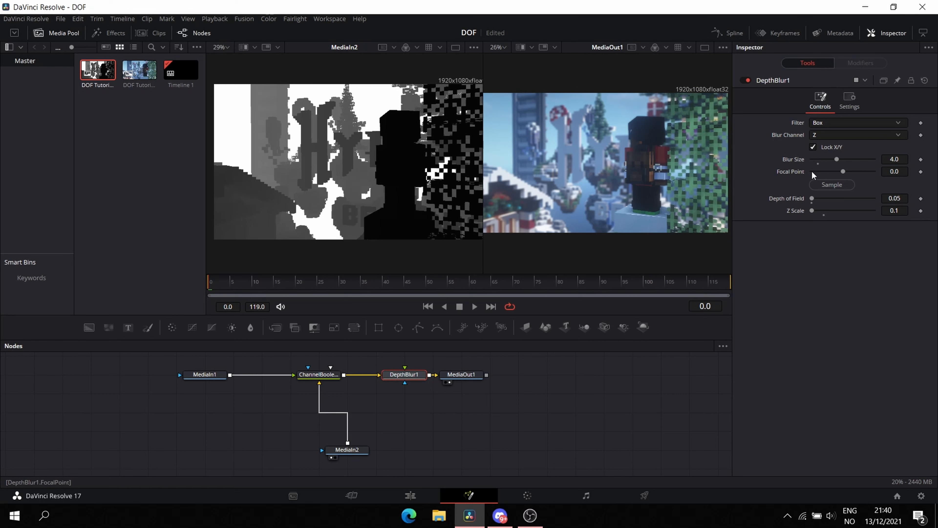
drag(486, 123, 324, 146)
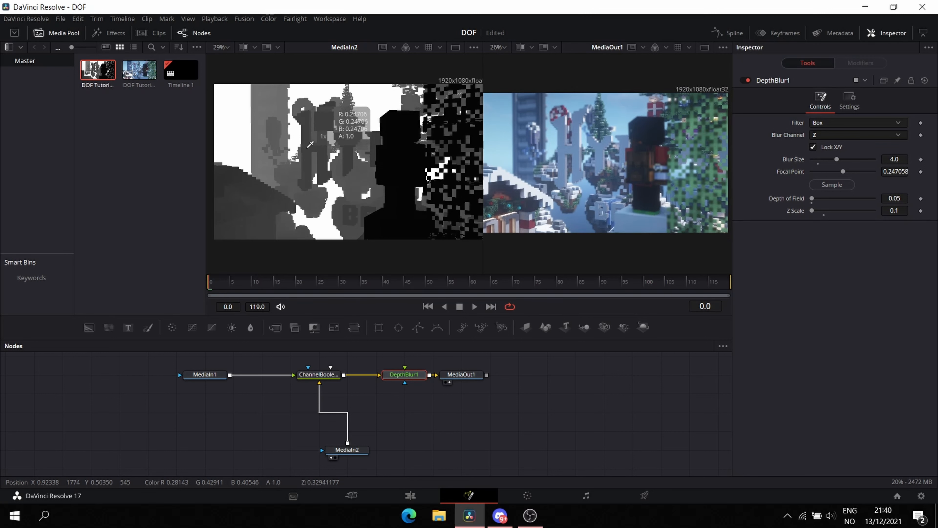
scroll(542, 157, up, 3)
scroll(604, 193, down, 2)
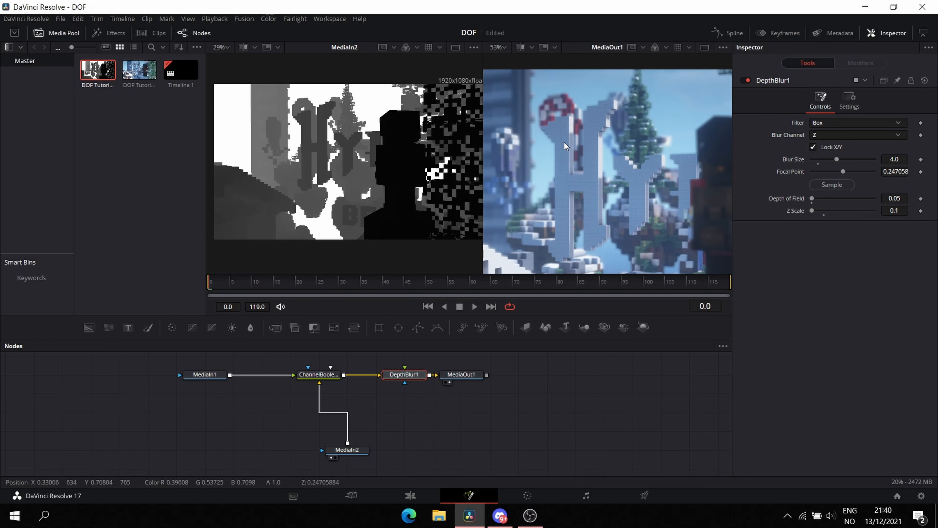
drag(832, 185, 306, 147)
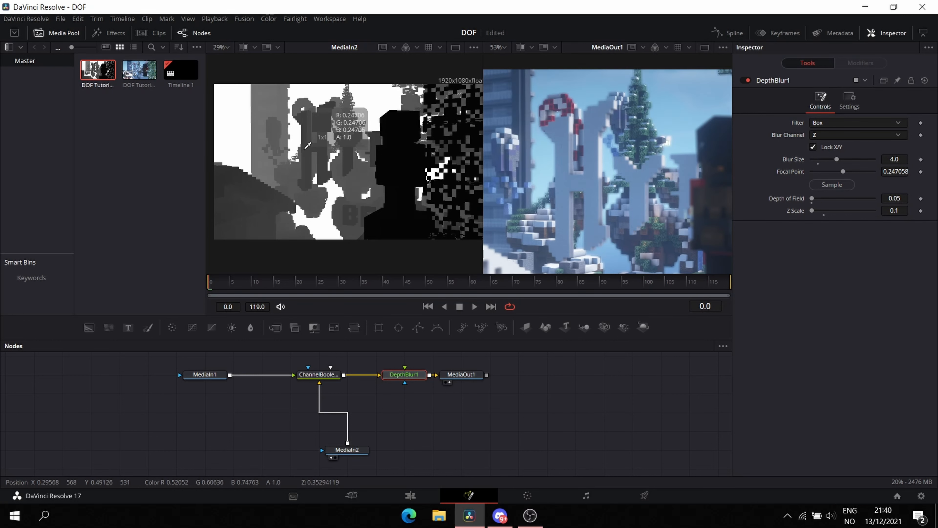
scroll(614, 180, down, 2)
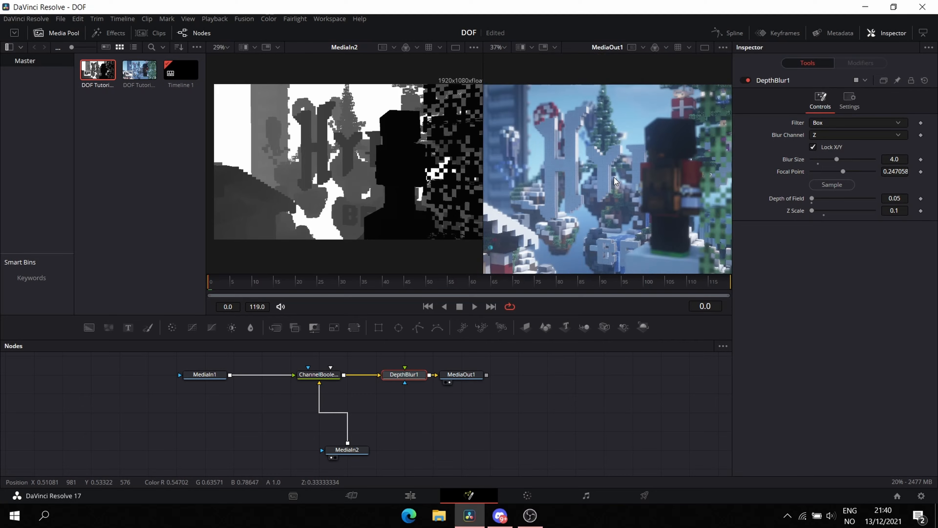
scroll(592, 199, down, 2)
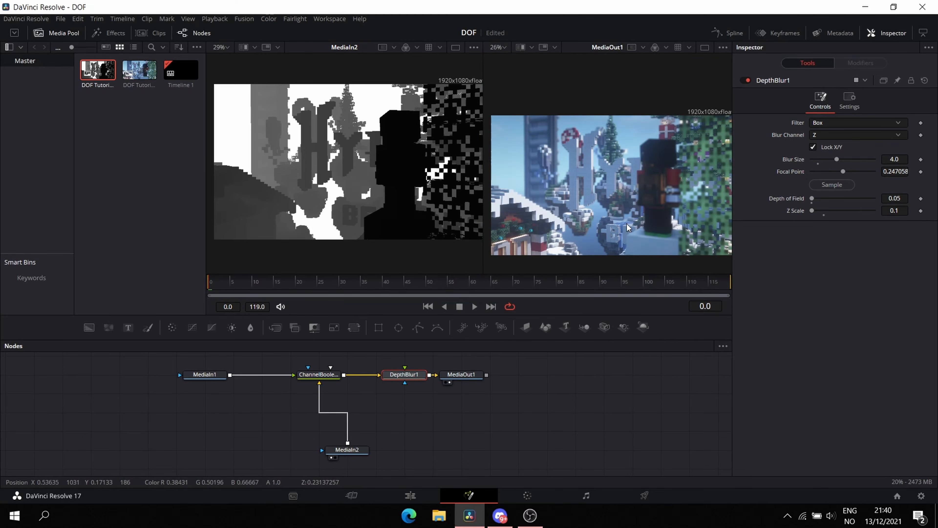